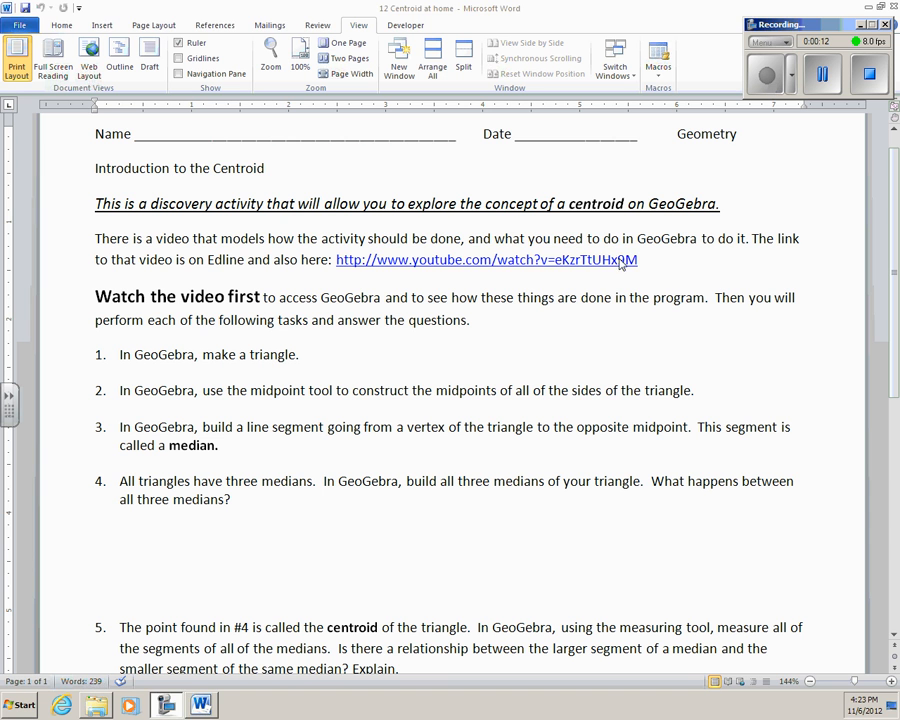
- Delete the YouTube video link from the introductory paragraph of the centroid worksheet
{"action": "left_click_drag", "start_coordinate": [642, 262], "coordinate": [395, 262]}
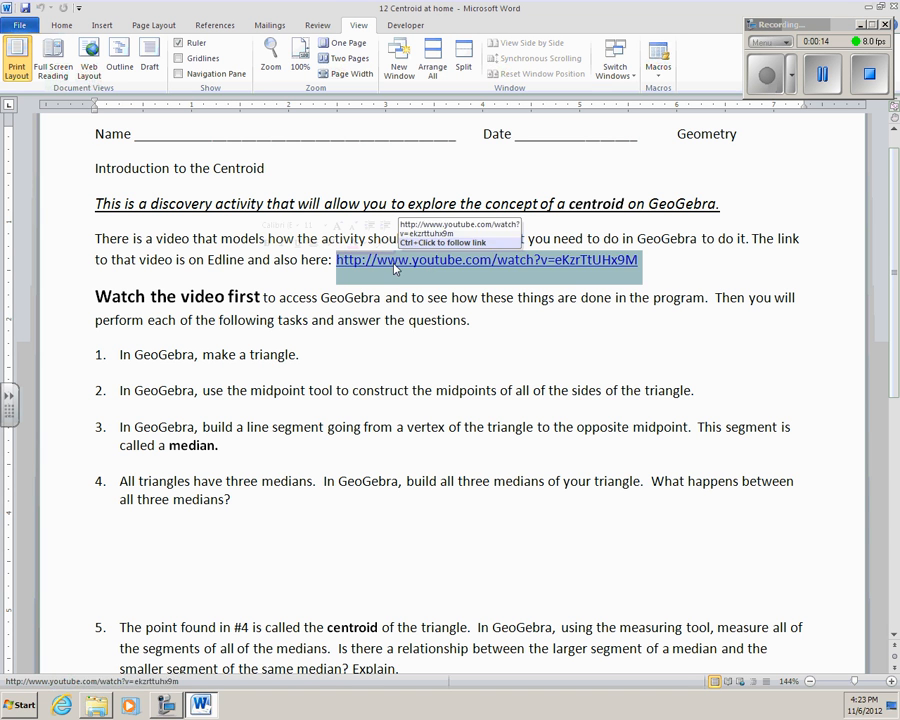
{"action": "key", "text": "Delete"}
{"action": "left_click", "coordinate": [634, 348]}
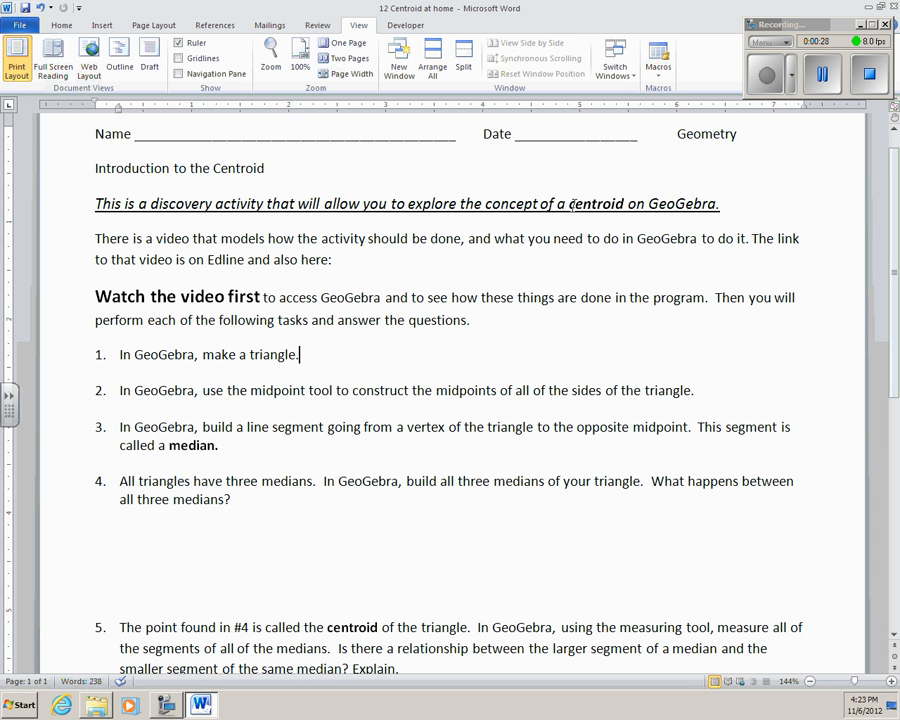
- Look through the numbered tasks 1 to 6 of the centroid worksheet
{"action": "scroll", "coordinate": [220, 365], "scroll_direction": "down", "scroll_amount": 1}
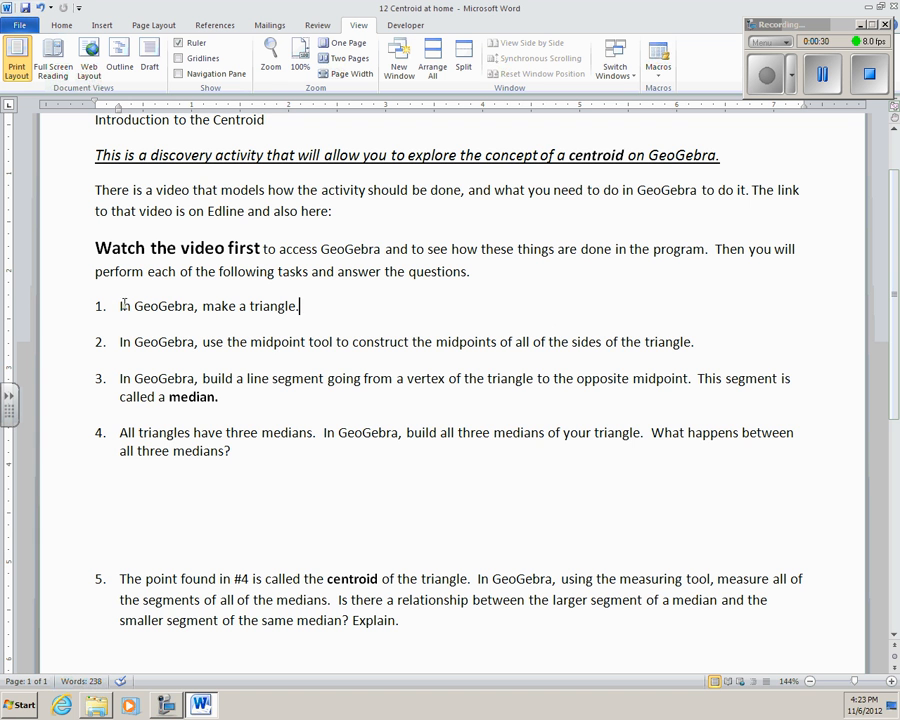
{"action": "left_click_drag", "start_coordinate": [120, 305], "coordinate": [410, 653]}
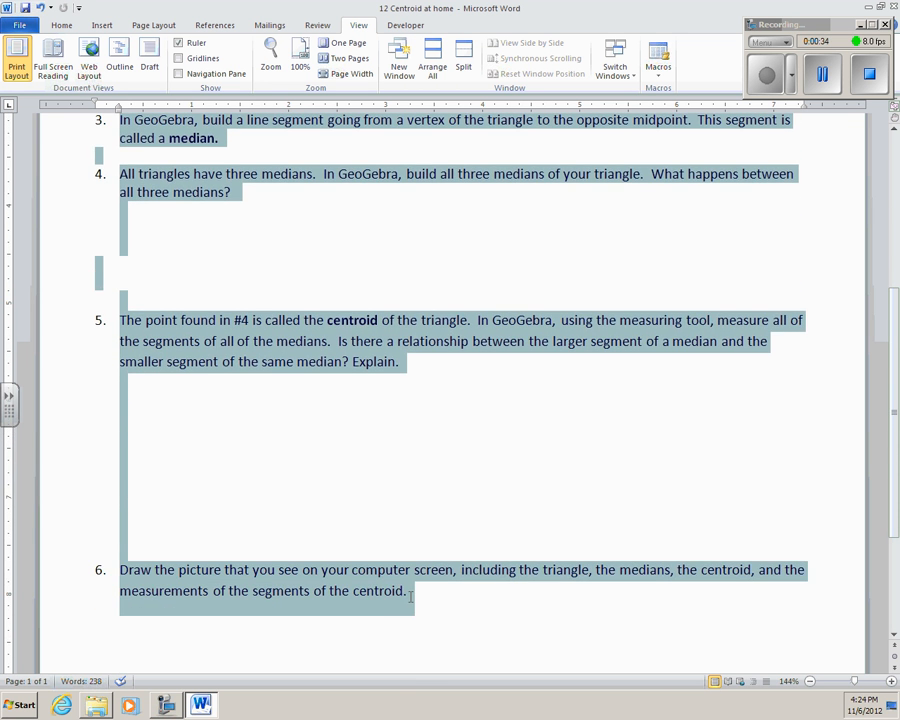
{"action": "left_click", "coordinate": [356, 446]}
{"action": "scroll", "coordinate": [355, 449], "scroll_direction": "up", "scroll_amount": 5}
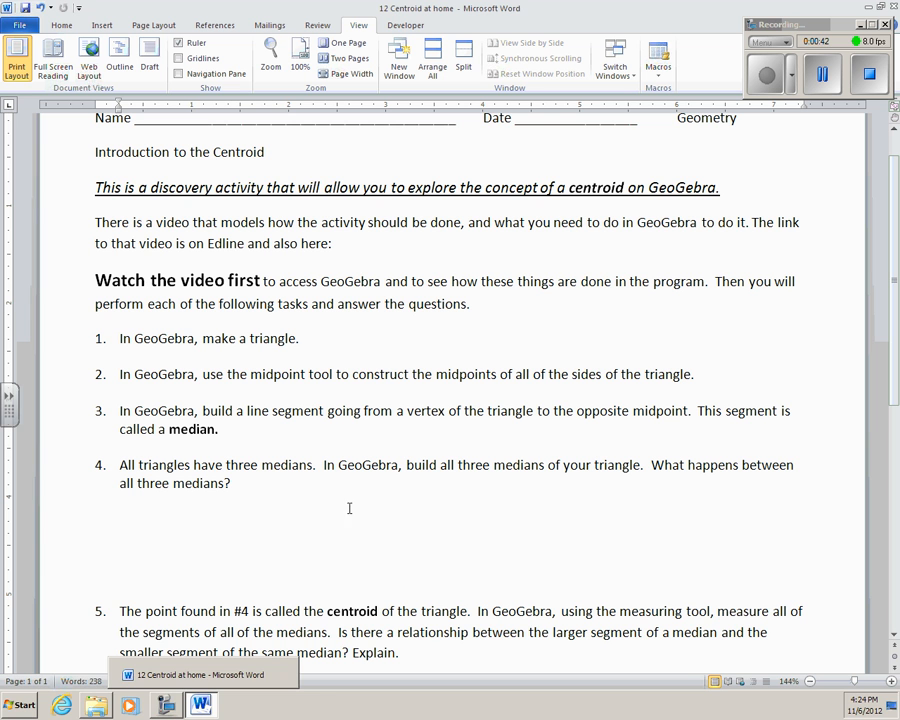
{"action": "left_click", "coordinate": [62, 706]}
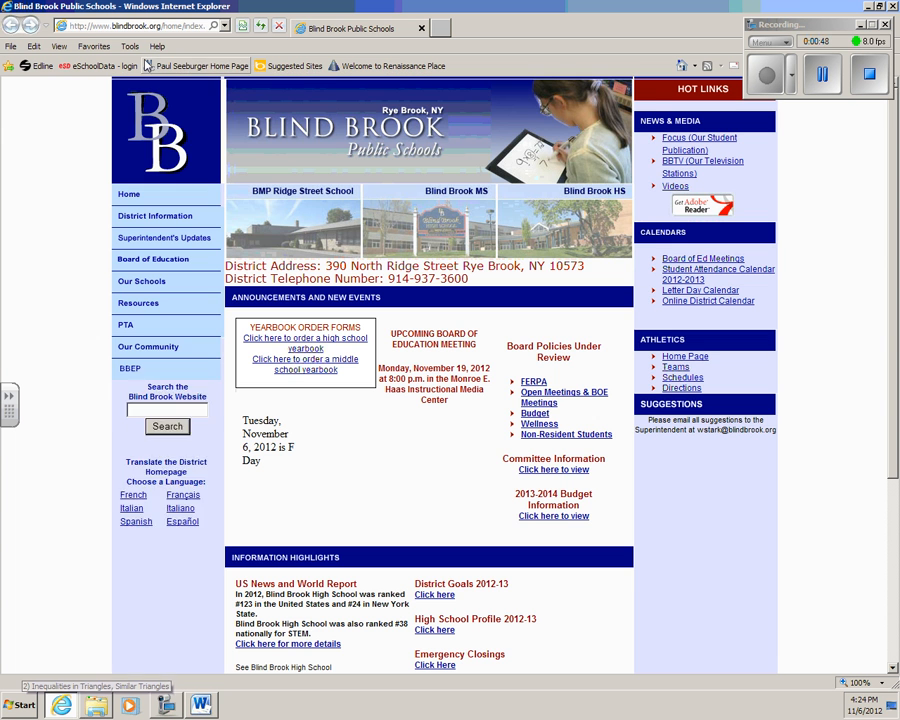
{"action": "left_click", "coordinate": [147, 27]}
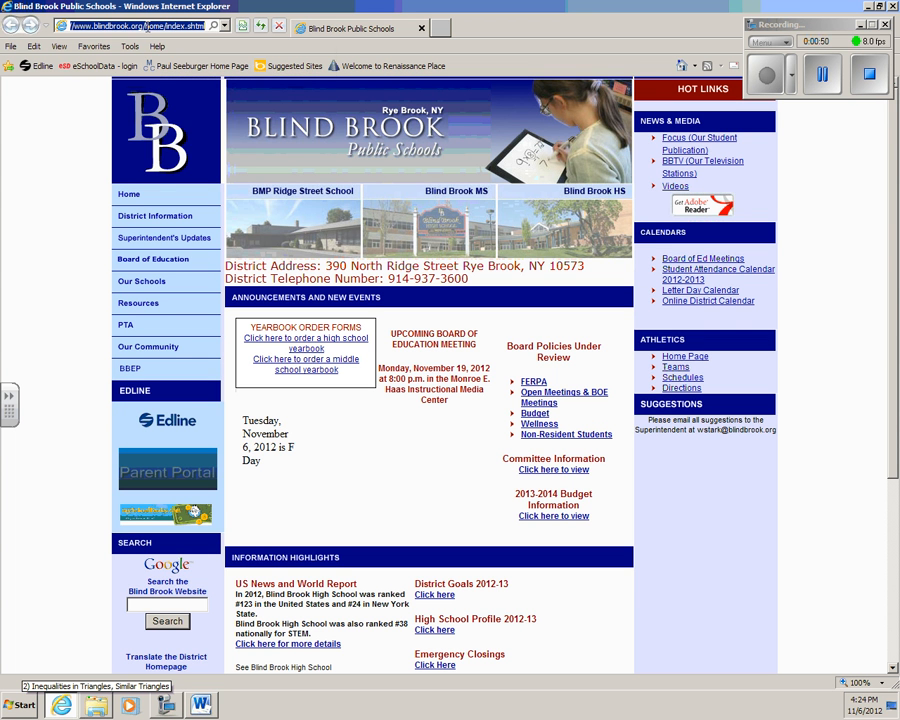
{"action": "type", "text": "www."}
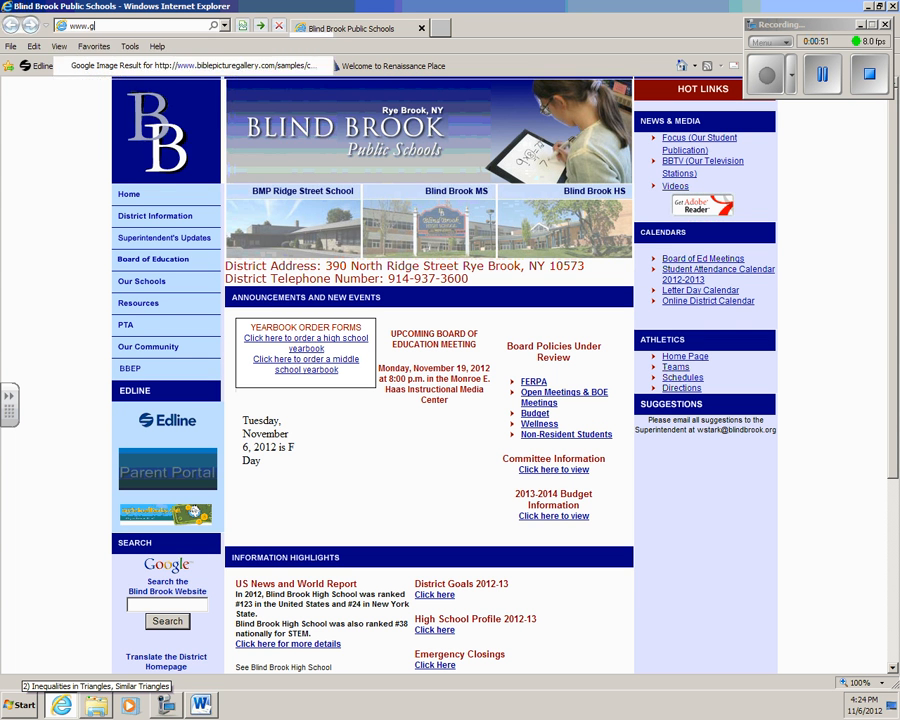
{"action": "type", "text": "geogebra.org"}
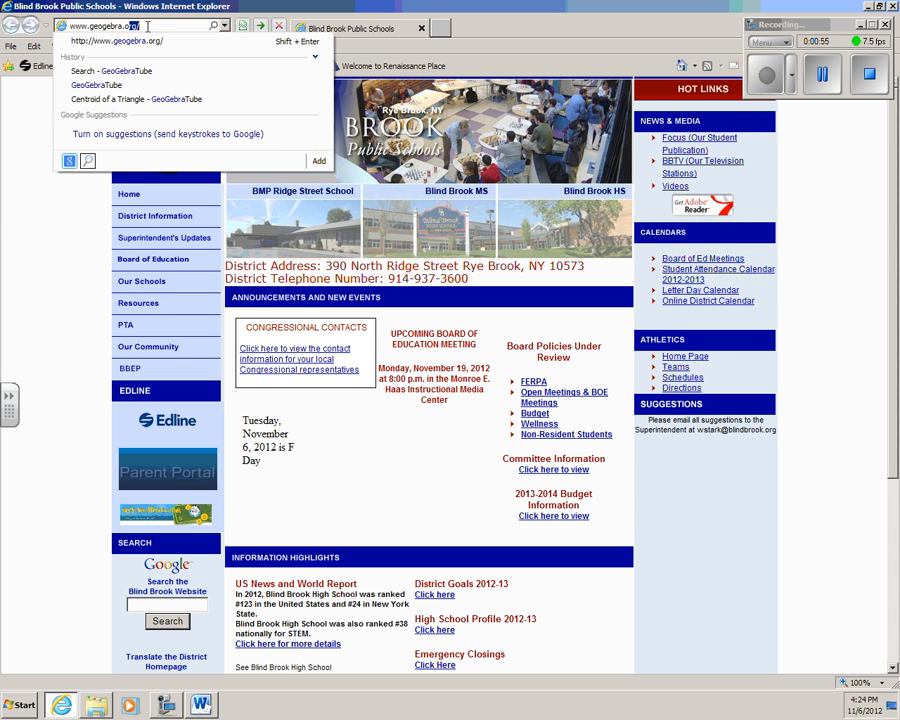
{"action": "key", "text": "Return"}
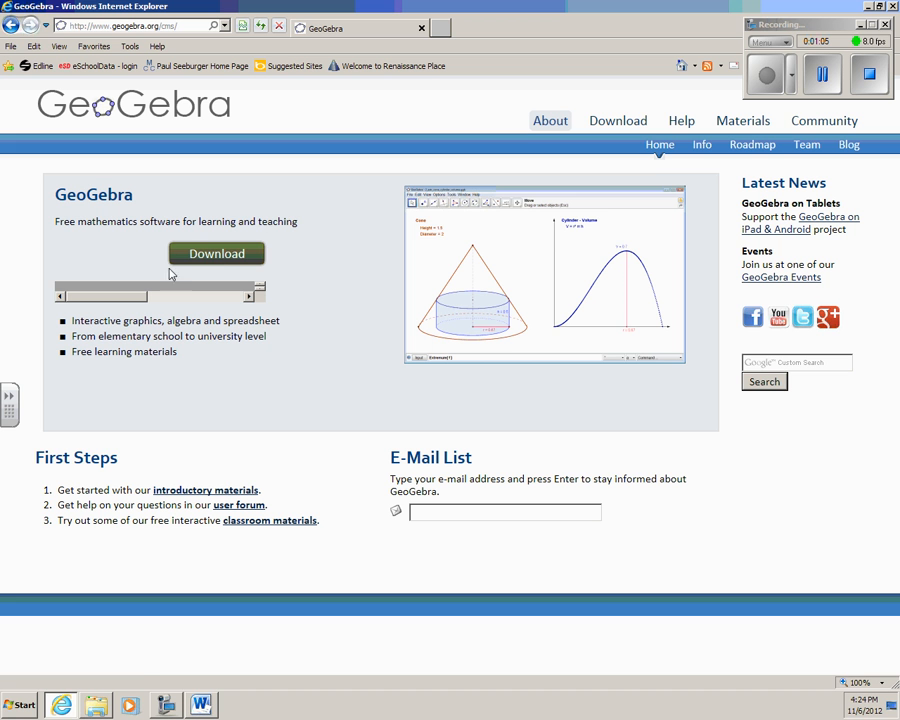
{"action": "left_click", "coordinate": [222, 258]}
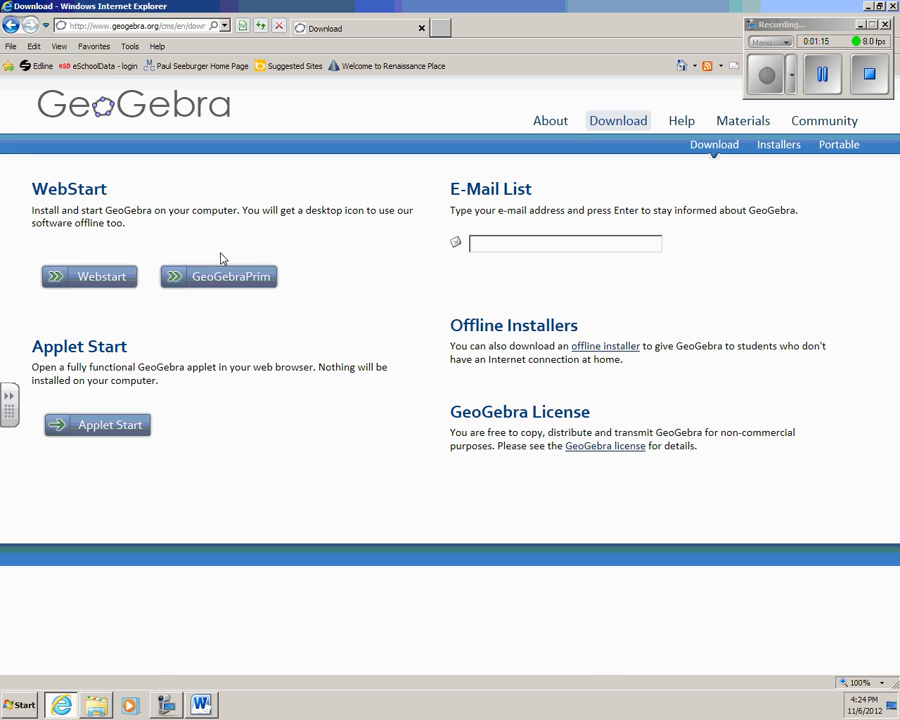
{"action": "left_click", "coordinate": [92, 428]}
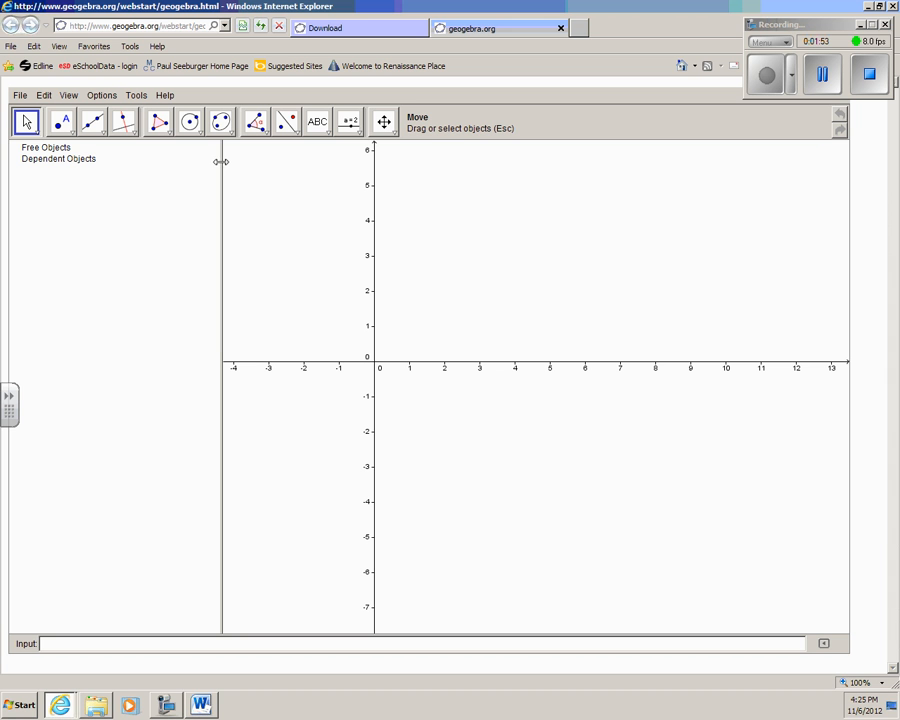
- Narrow the algebra view to enlarge the drawing area and hide the coordinate axes
{"action": "left_click_drag", "start_coordinate": [221, 161], "coordinate": [85, 162]}
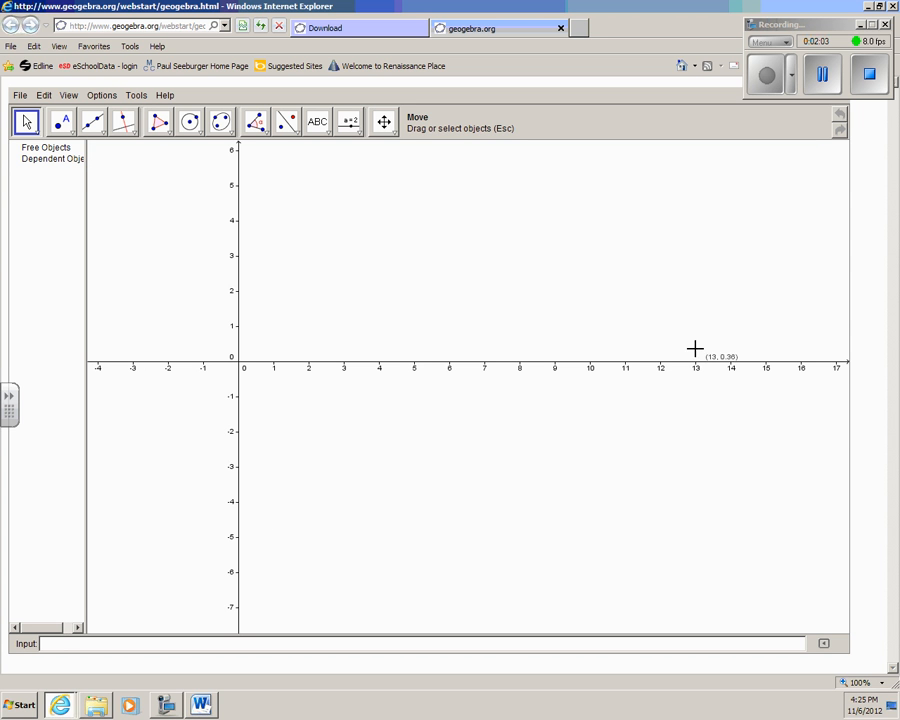
{"action": "left_click", "coordinate": [69, 96]}
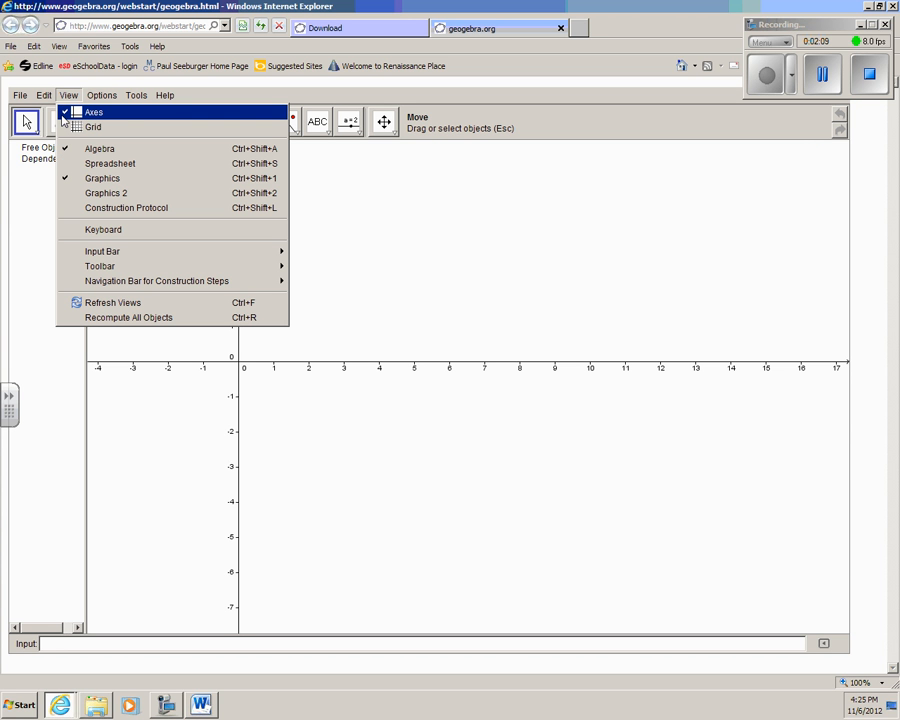
{"action": "left_click", "coordinate": [121, 115]}
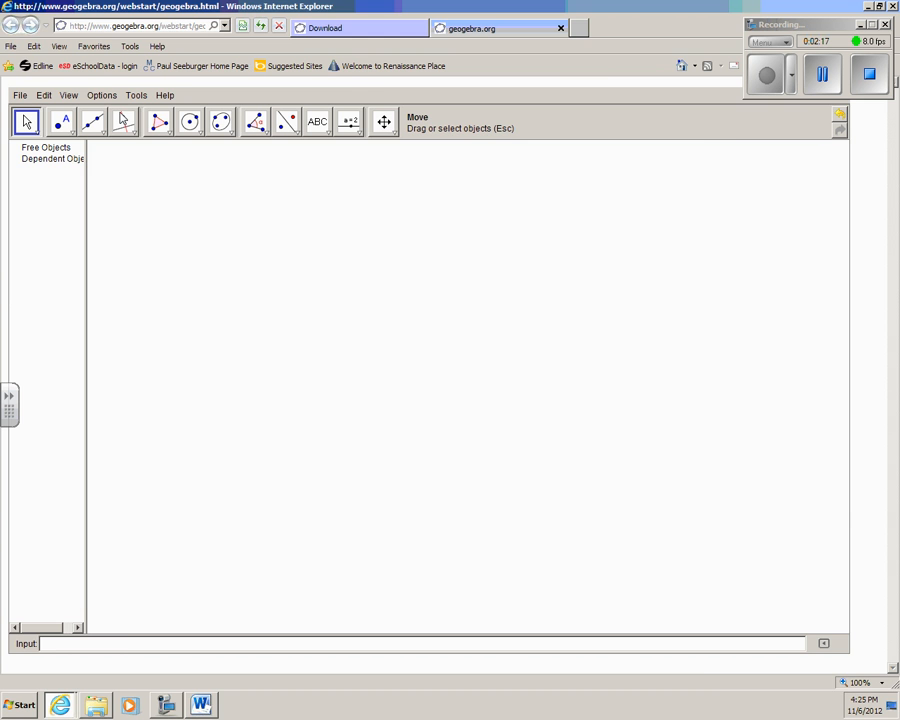
- Check the worksheet's first task and draw a triangle with the Polygon tool, with sides about 7.5, 10.1 and 8.3 units long
{"action": "key", "text": "alt+Tab"}
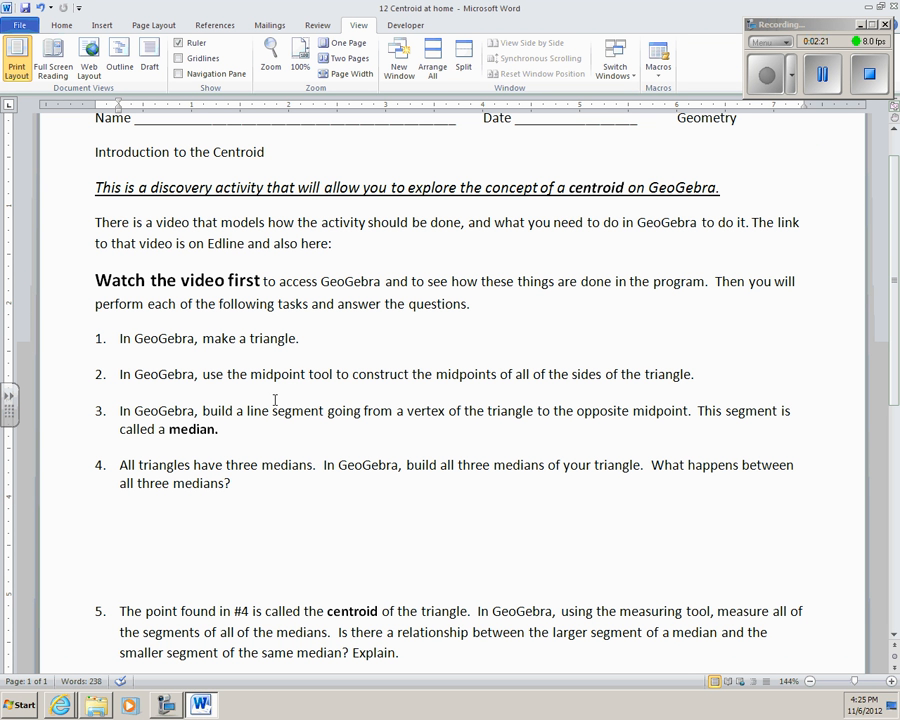
{"action": "left_click", "coordinate": [60, 706]}
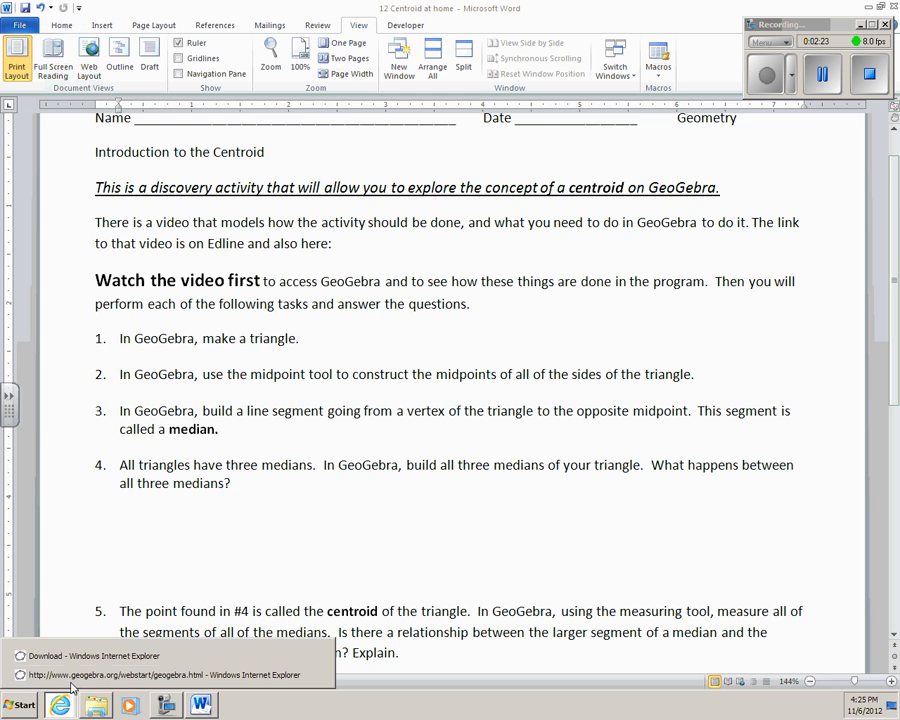
{"action": "left_click", "coordinate": [70, 677]}
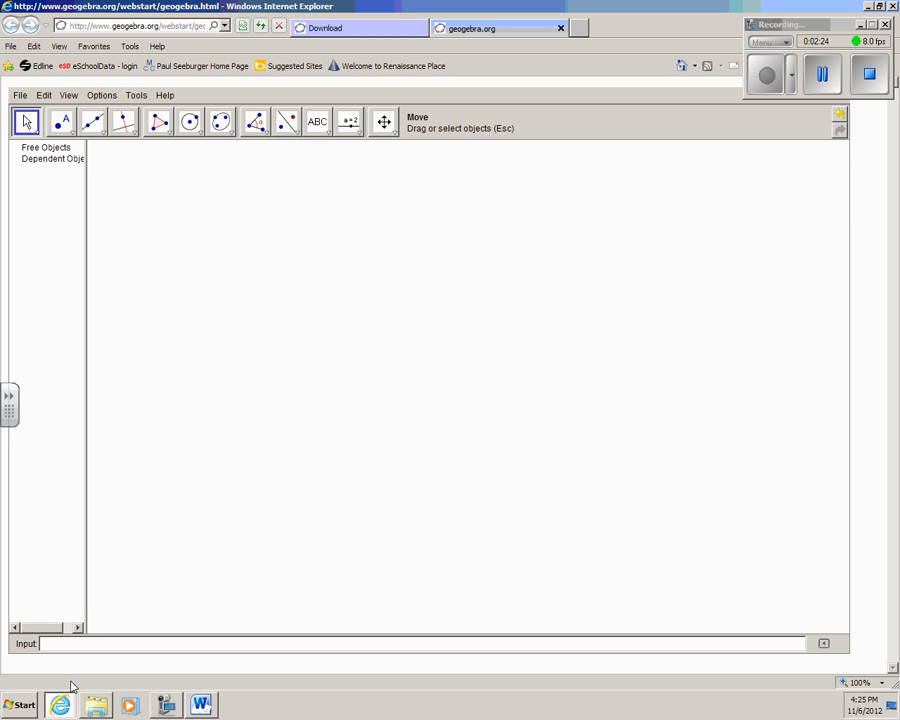
{"action": "left_click", "coordinate": [160, 126]}
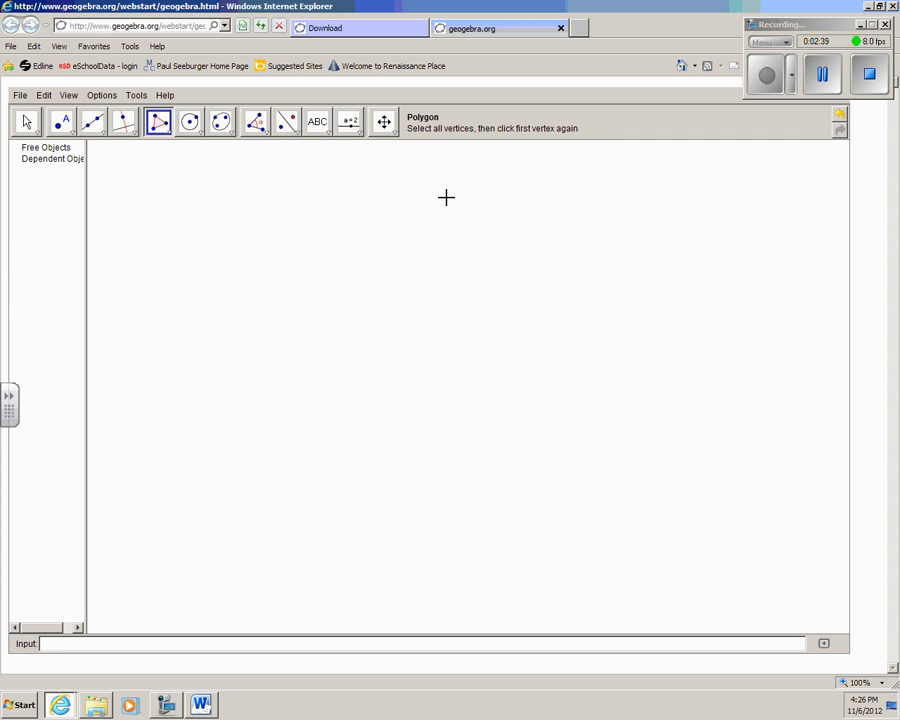
{"action": "left_click", "coordinate": [398, 178]}
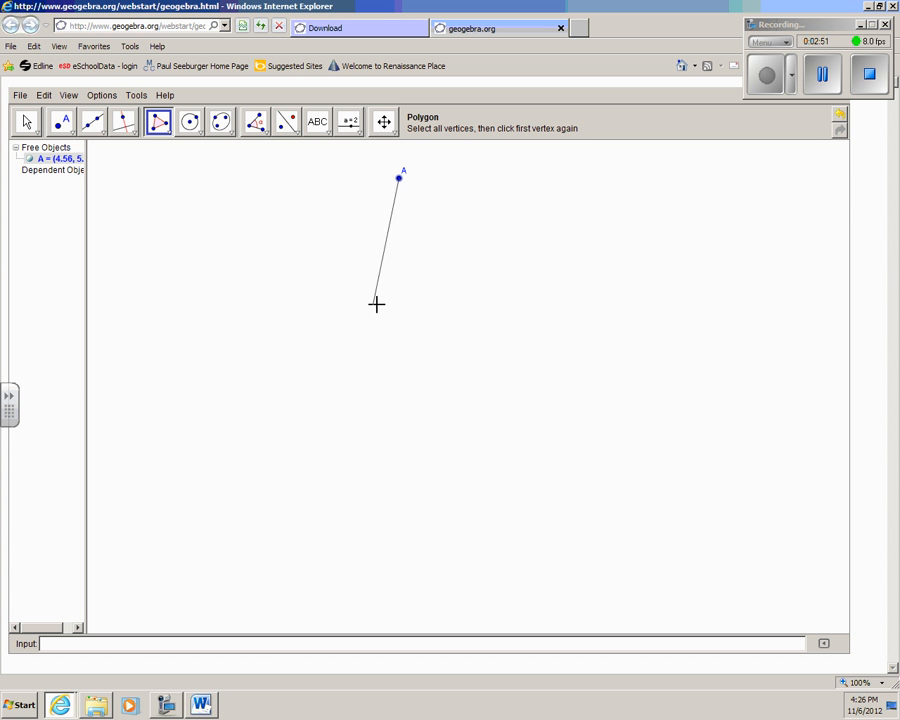
{"action": "left_click", "coordinate": [605, 339]}
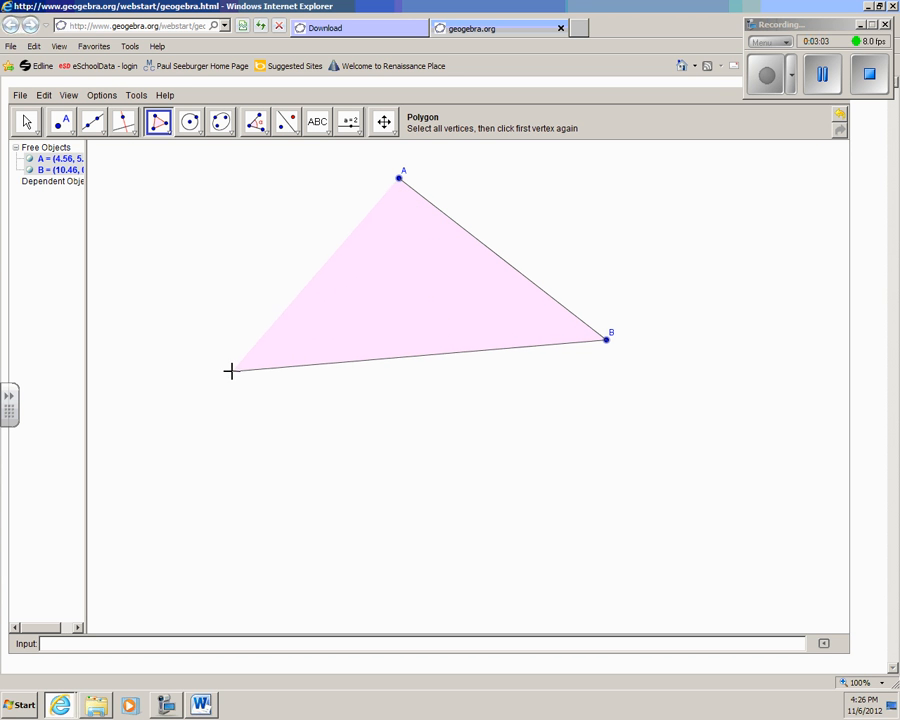
{"action": "left_click", "coordinate": [266, 437]}
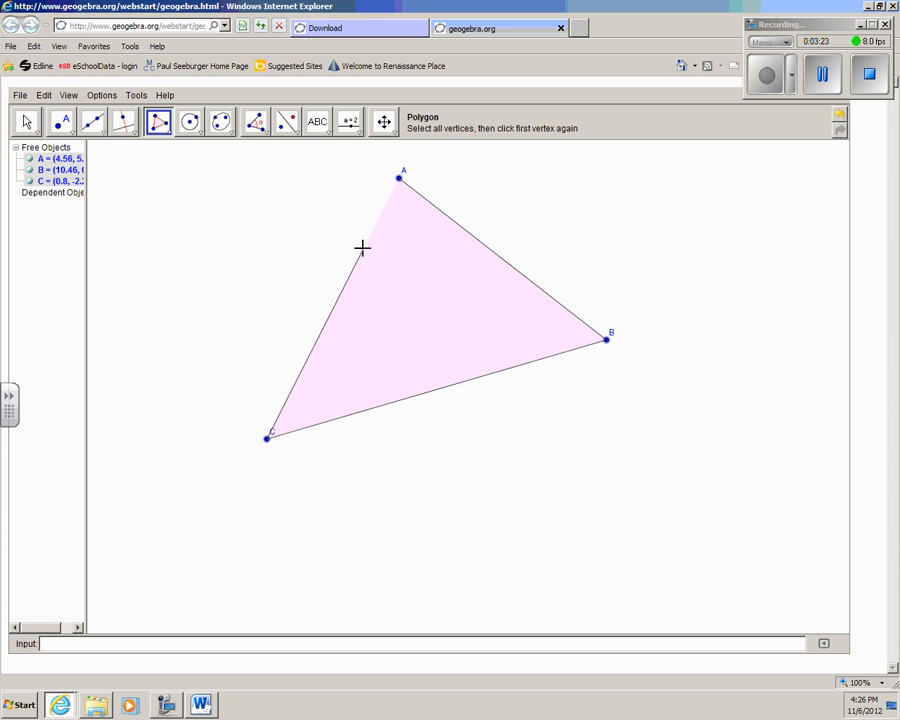
{"action": "left_click", "coordinate": [400, 178]}
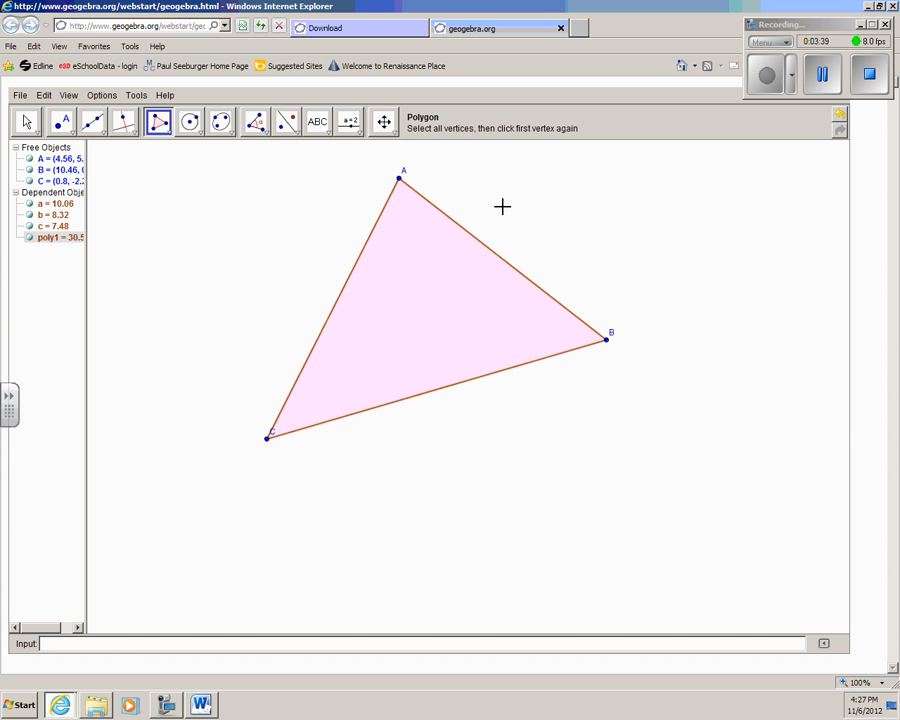
- Consult worksheet task 2 in Word, then construct the midpoint of side AB in GeoGebra with the Midpoint or Center tool
{"action": "left_click", "coordinate": [201, 704]}
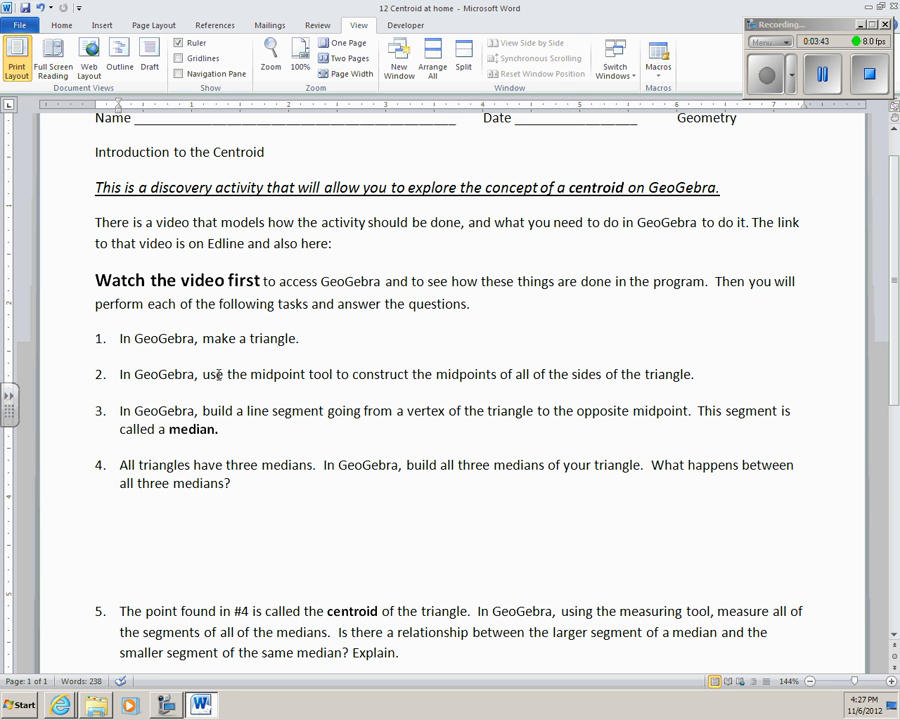
{"action": "left_click_drag", "start_coordinate": [250, 374], "coordinate": [305, 373]}
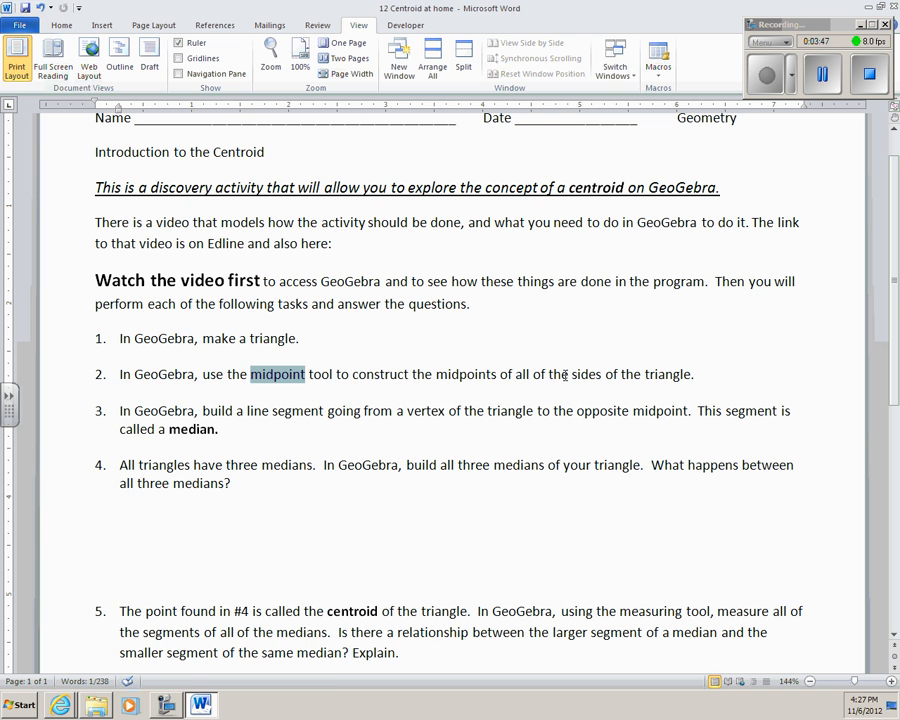
{"action": "left_click", "coordinate": [57, 703]}
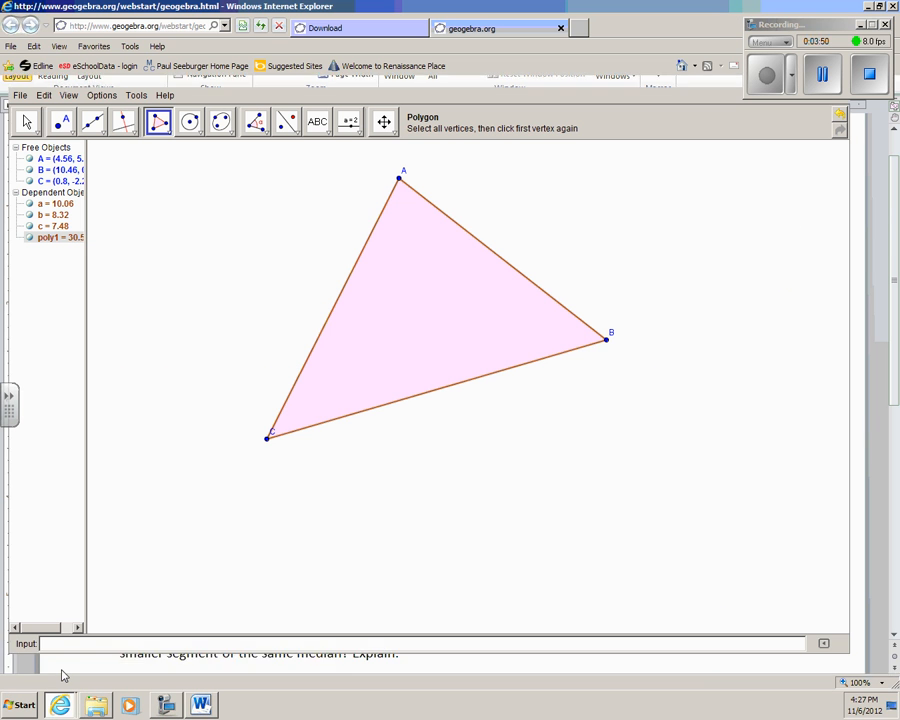
{"action": "left_click", "coordinate": [62, 675]}
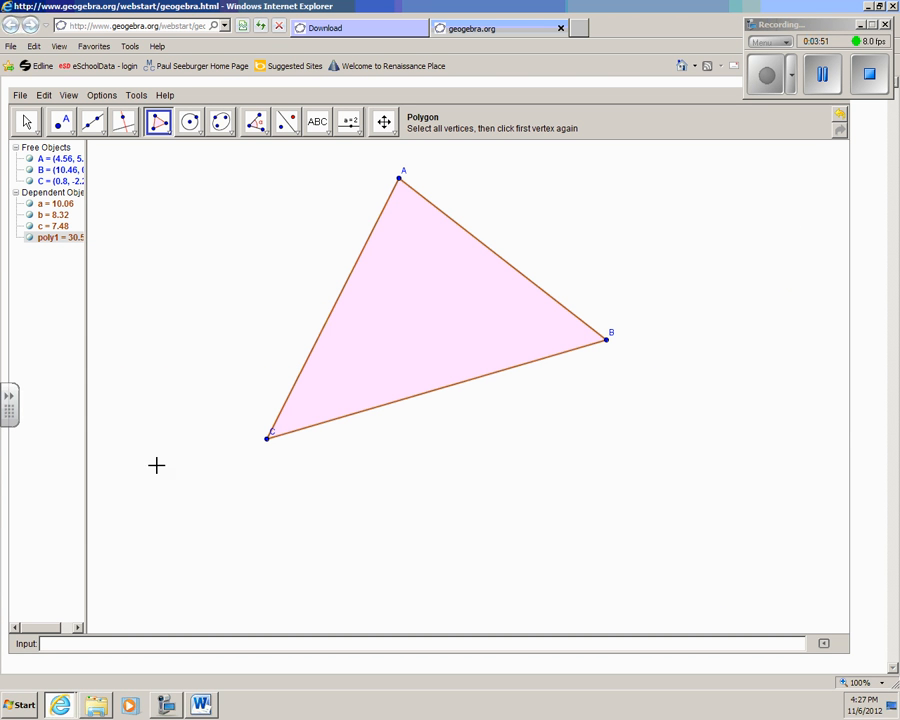
{"action": "left_click", "coordinate": [137, 95]}
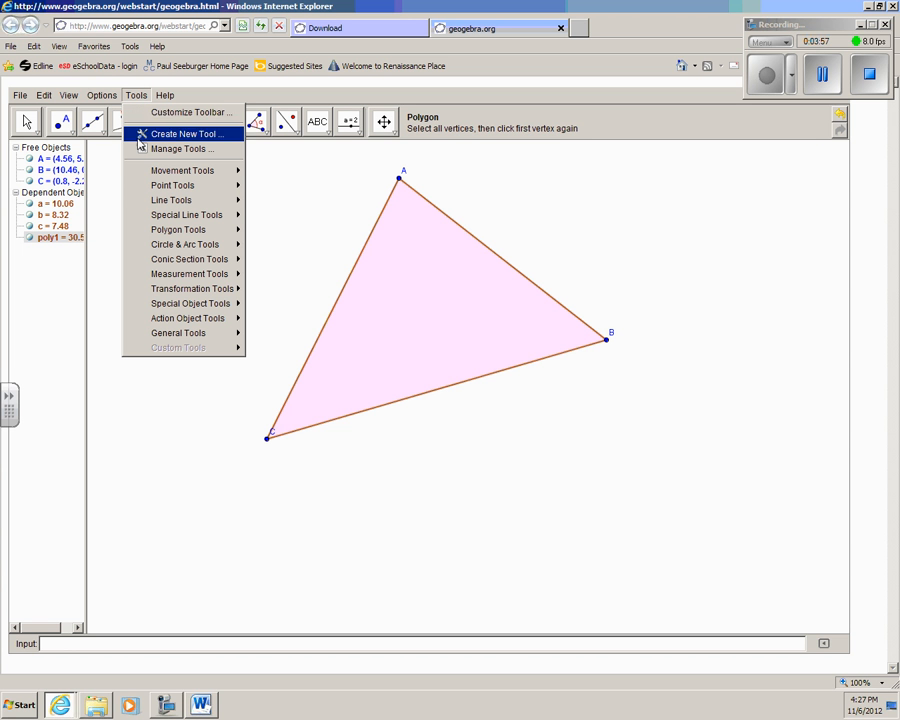
{"action": "mouse_move", "coordinate": [146, 189]}
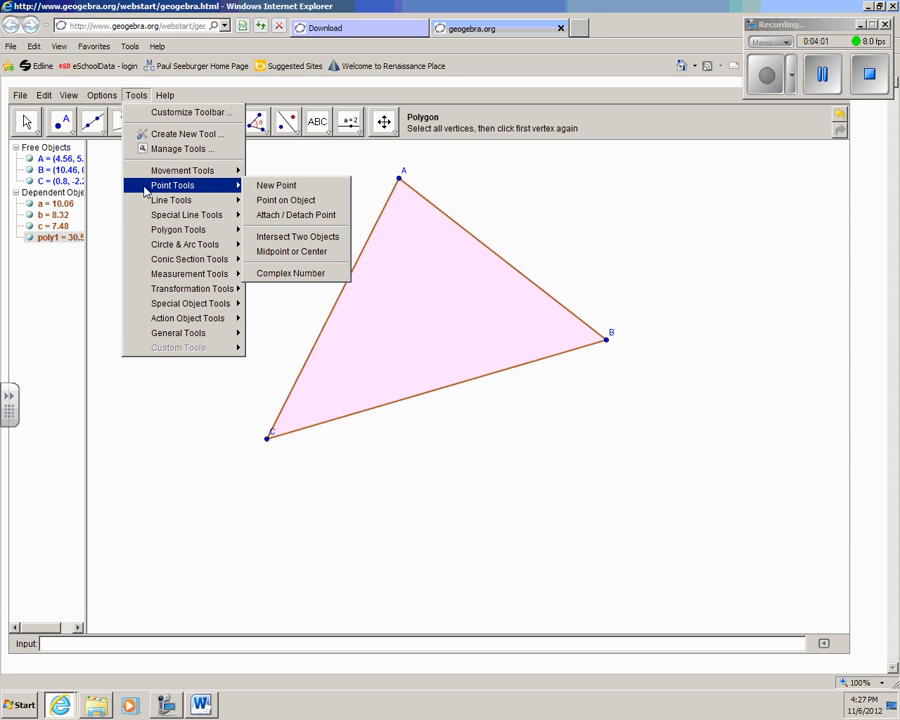
{"action": "left_click", "coordinate": [265, 252]}
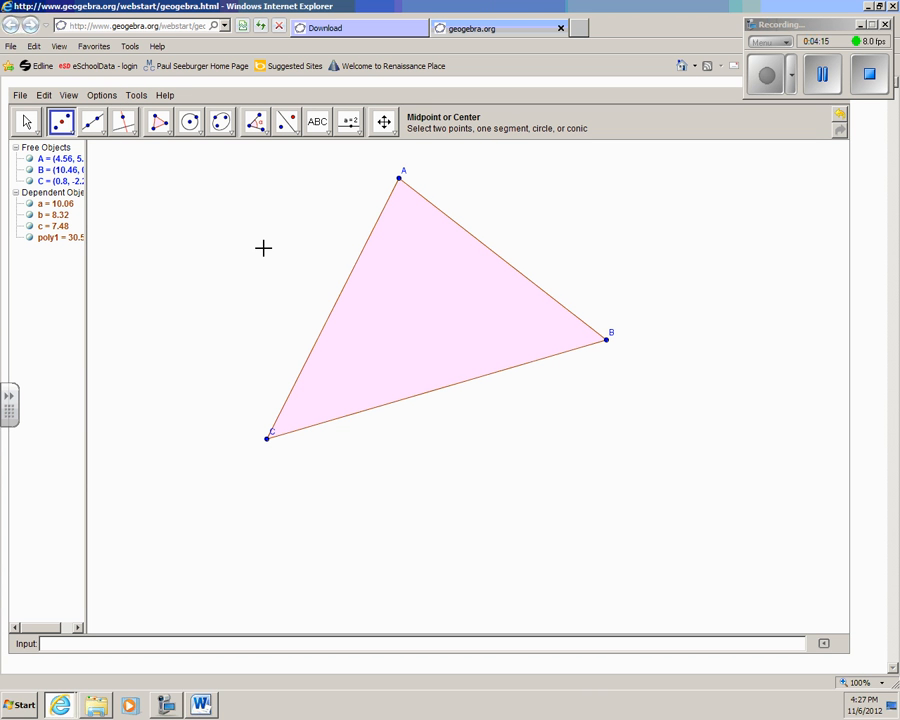
{"action": "left_click", "coordinate": [458, 231]}
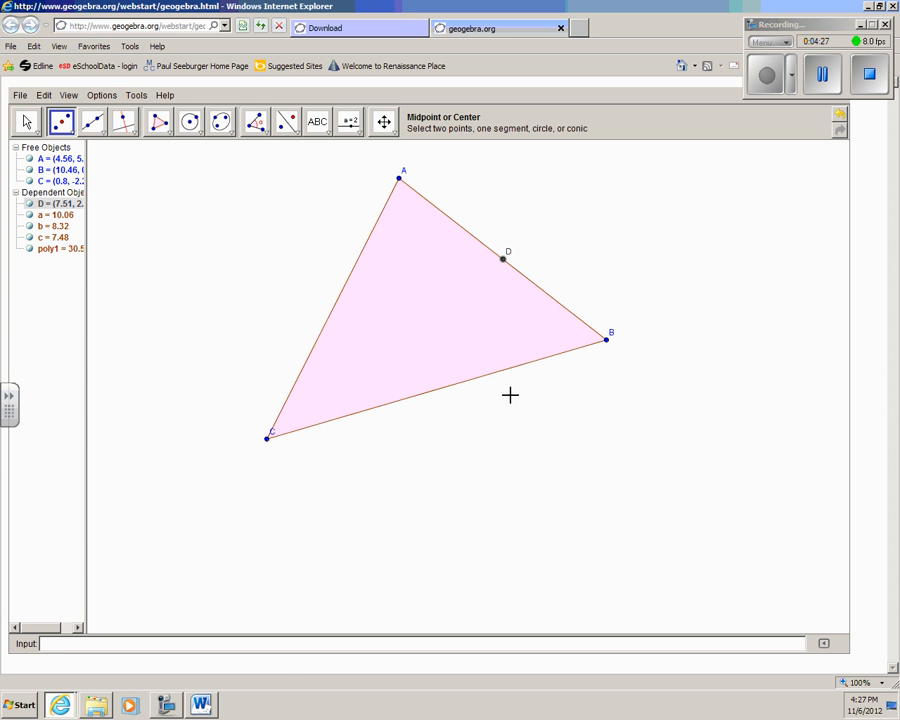
- Recheck task 2 in the Word worksheet and construct the midpoint of side BC in GeoGebra
{"action": "left_click", "coordinate": [201, 705]}
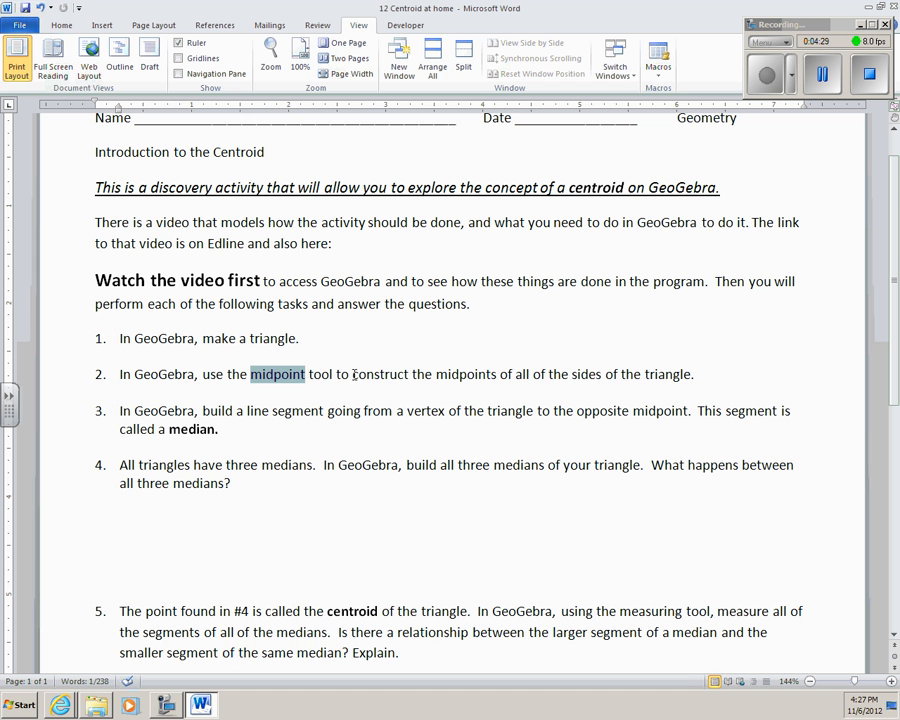
{"action": "left_click_drag", "start_coordinate": [516, 374], "coordinate": [690, 375]}
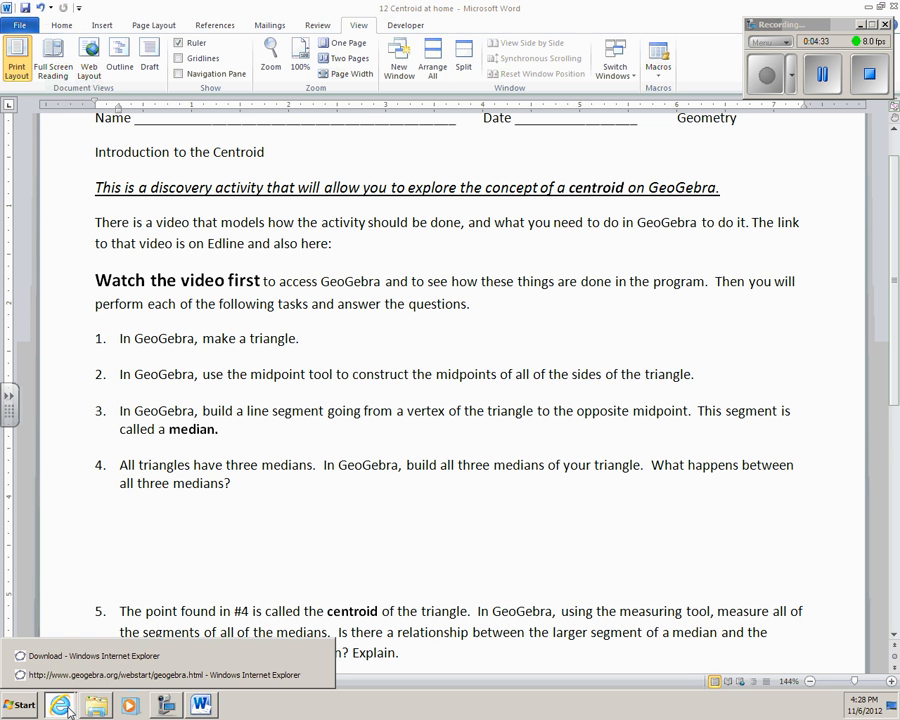
{"action": "left_click", "coordinate": [80, 672]}
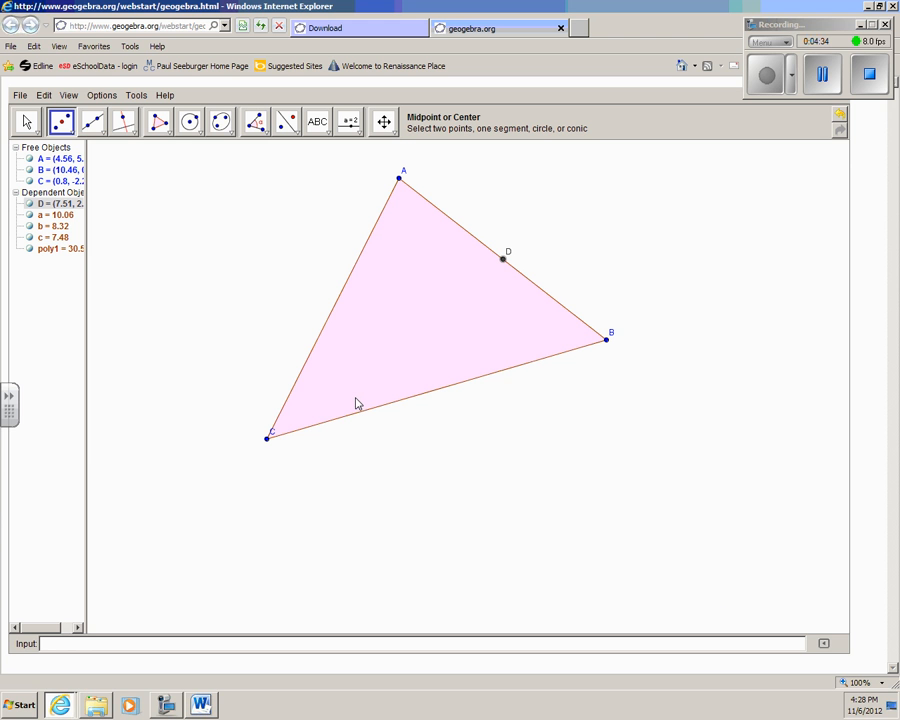
{"action": "left_click", "coordinate": [463, 385]}
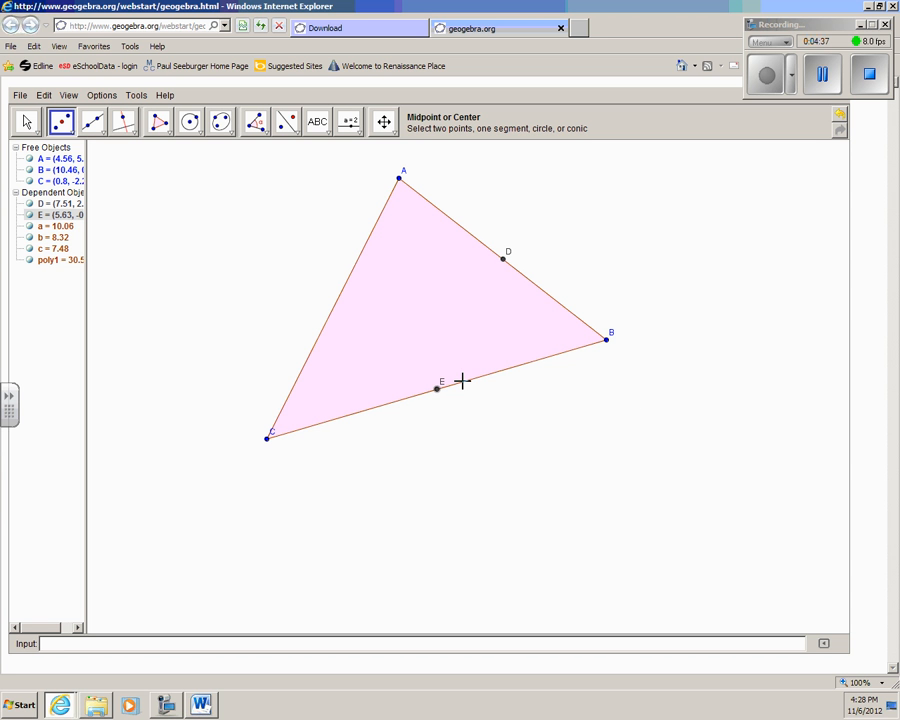
- Construct the midpoint of side AC, then consult the definition of a median in task 3 of the Word worksheet
{"action": "left_click", "coordinate": [346, 293]}
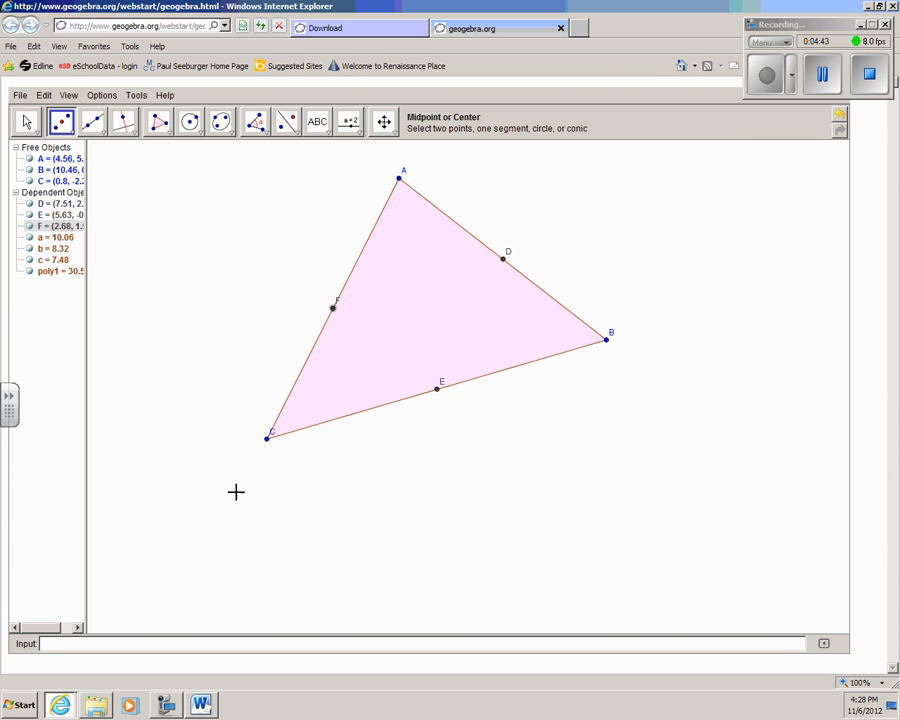
{"action": "left_click", "coordinate": [205, 708]}
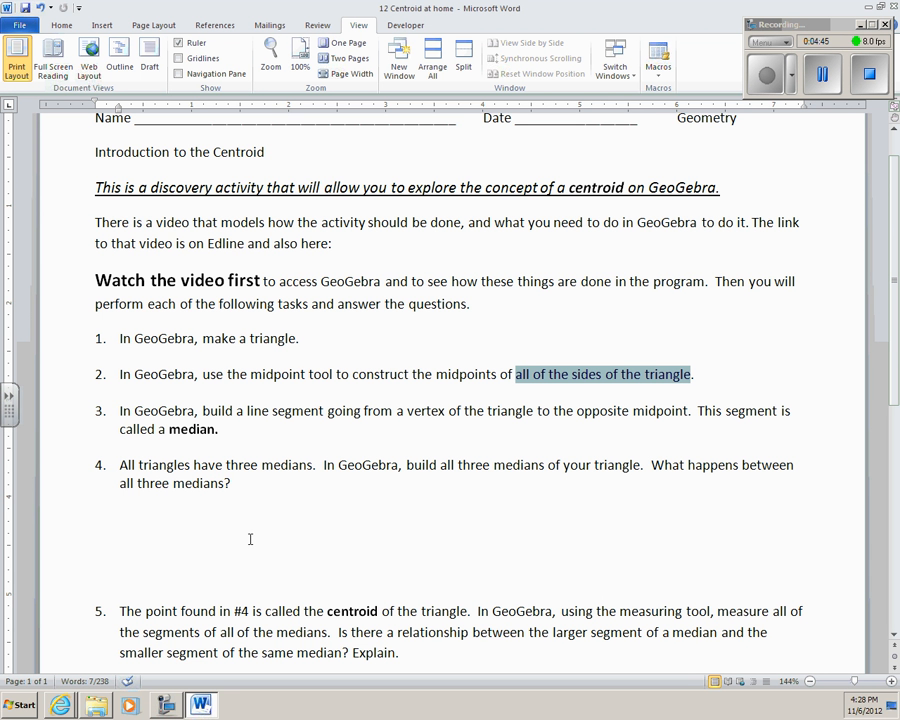
{"action": "left_click", "coordinate": [229, 437]}
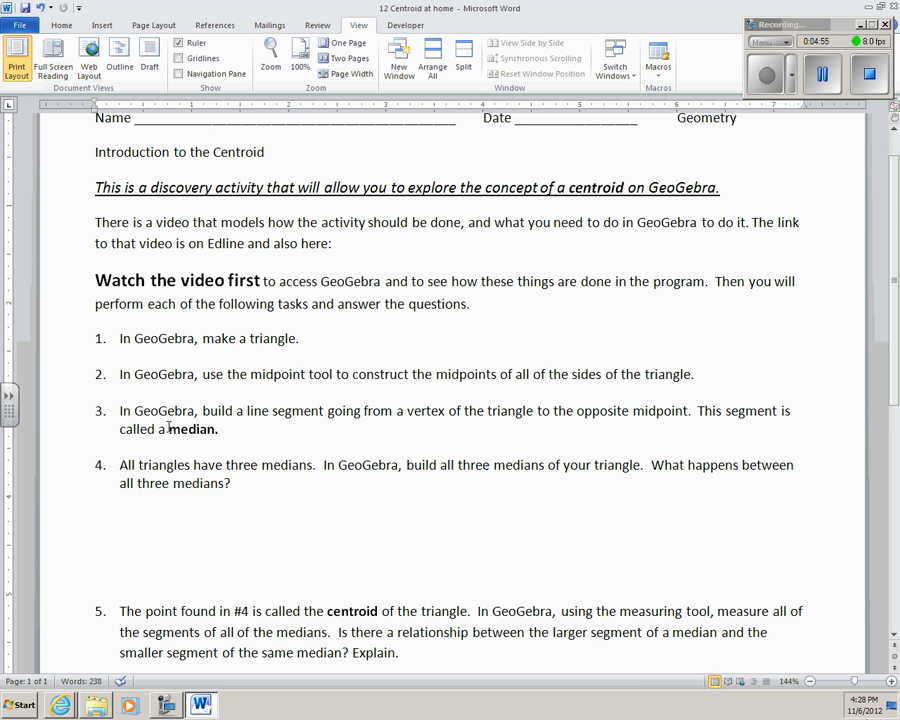
{"action": "left_click_drag", "start_coordinate": [169, 427], "coordinate": [235, 426]}
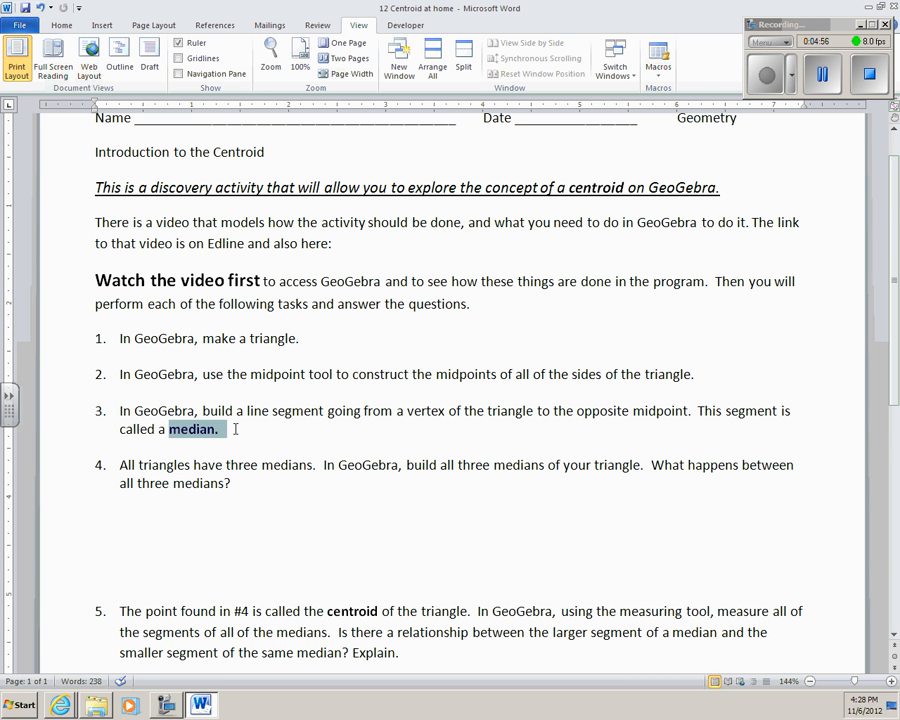
- Return to GeoGebra and activate the Segment between Two Points tool
{"action": "left_click", "coordinate": [58, 705]}
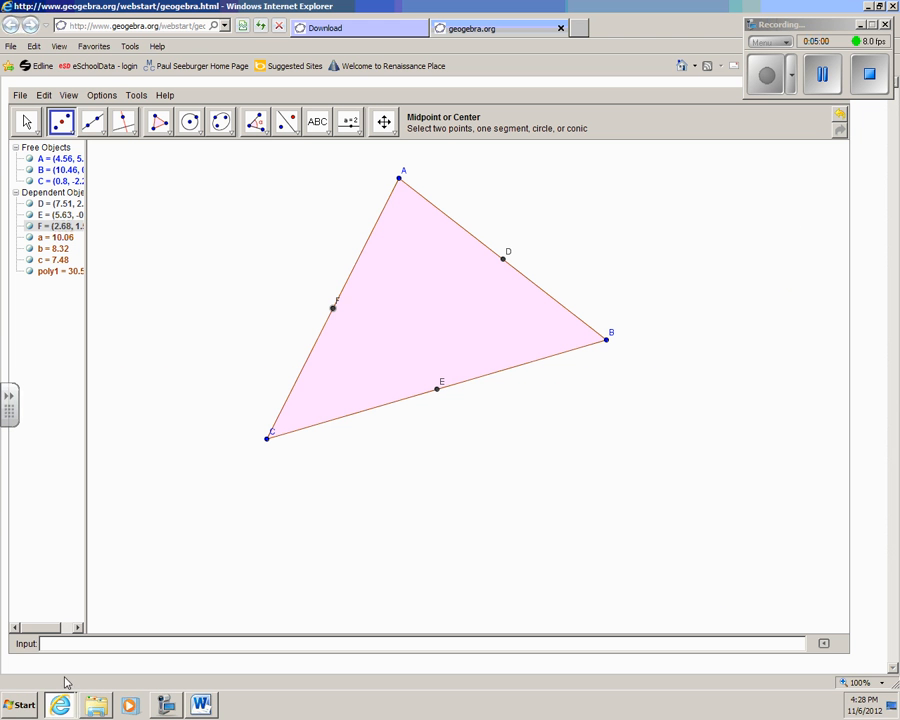
{"action": "left_click", "coordinate": [68, 673]}
{"action": "left_click", "coordinate": [94, 126]}
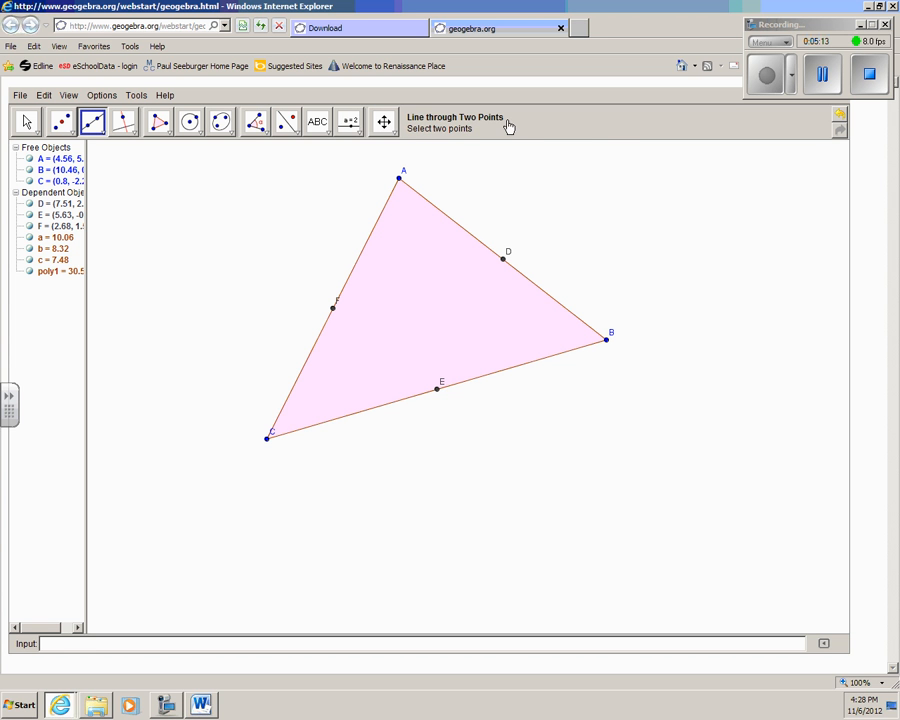
{"action": "left_click", "coordinate": [104, 137]}
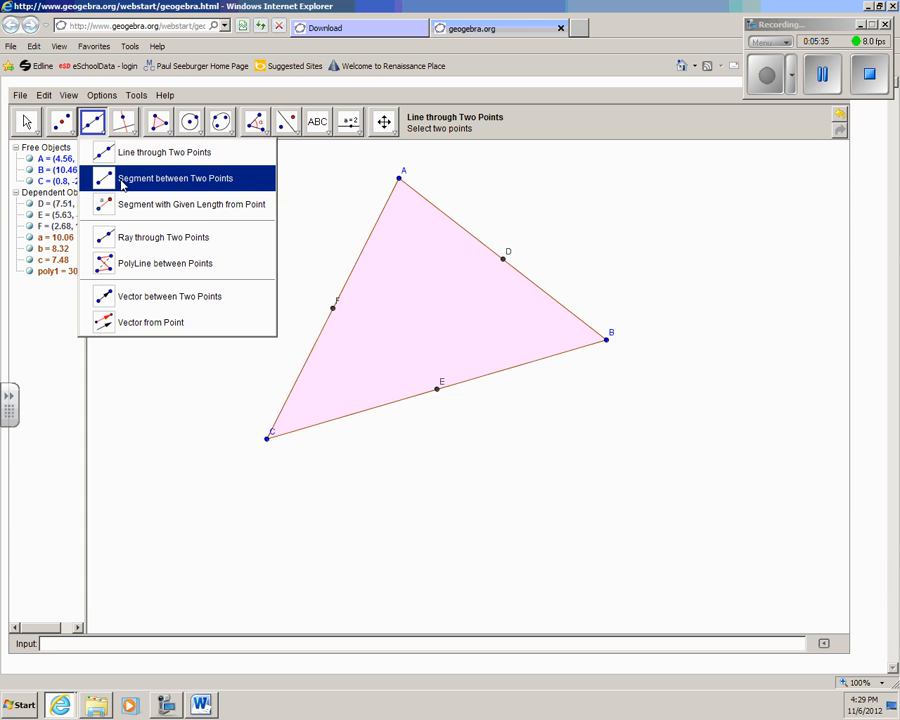
{"action": "left_click", "coordinate": [122, 182]}
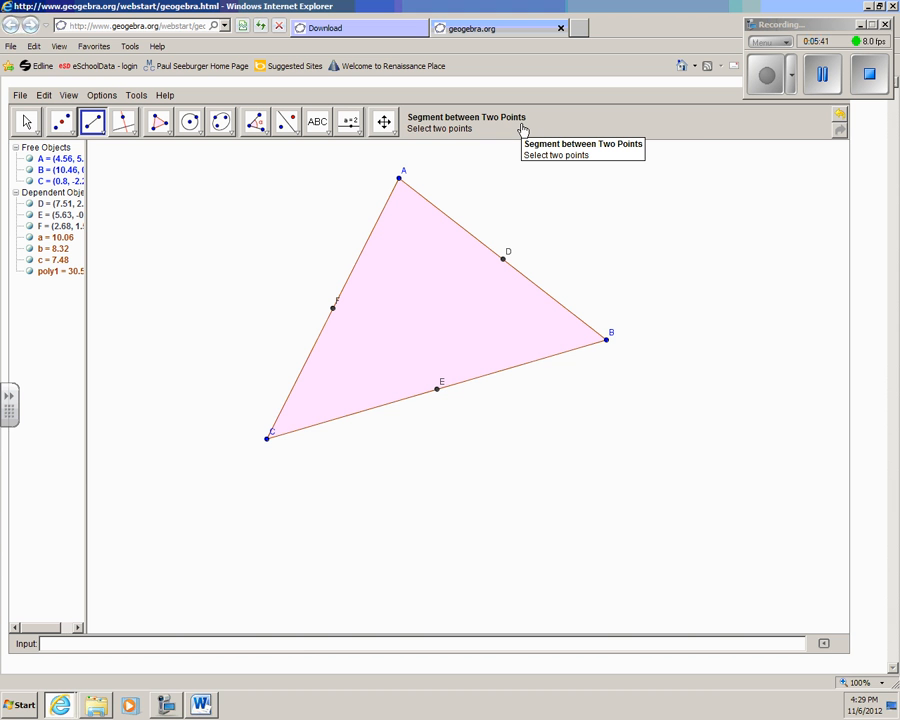
- Recheck worksheet task 3 in Word, then draw the median from vertex A to midpoint E in GeoGebra
{"action": "left_click", "coordinate": [201, 704]}
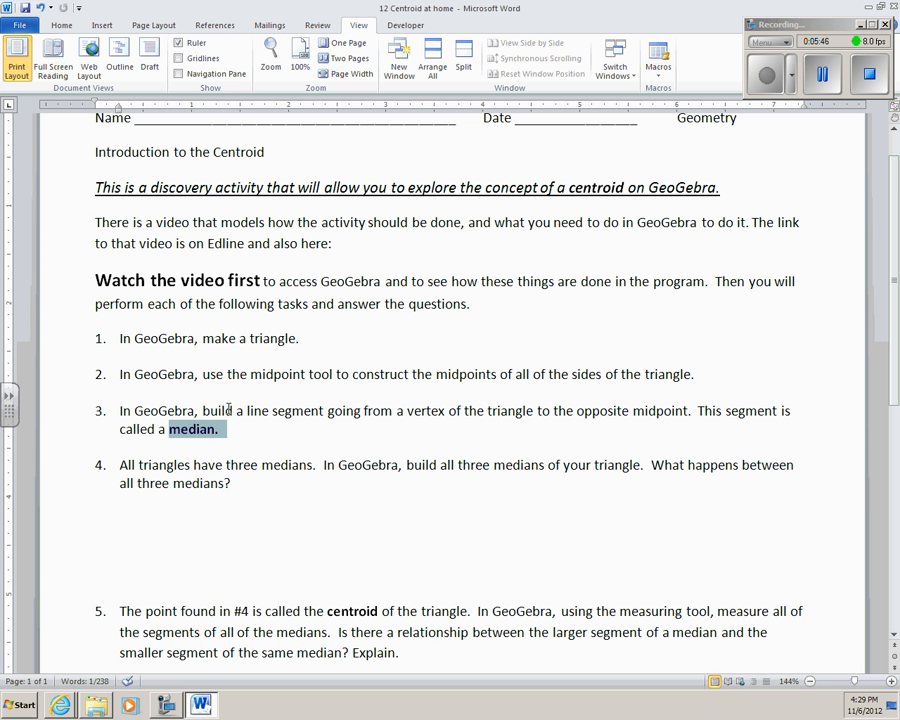
{"action": "left_click_drag", "start_coordinate": [203, 409], "coordinate": [433, 406]}
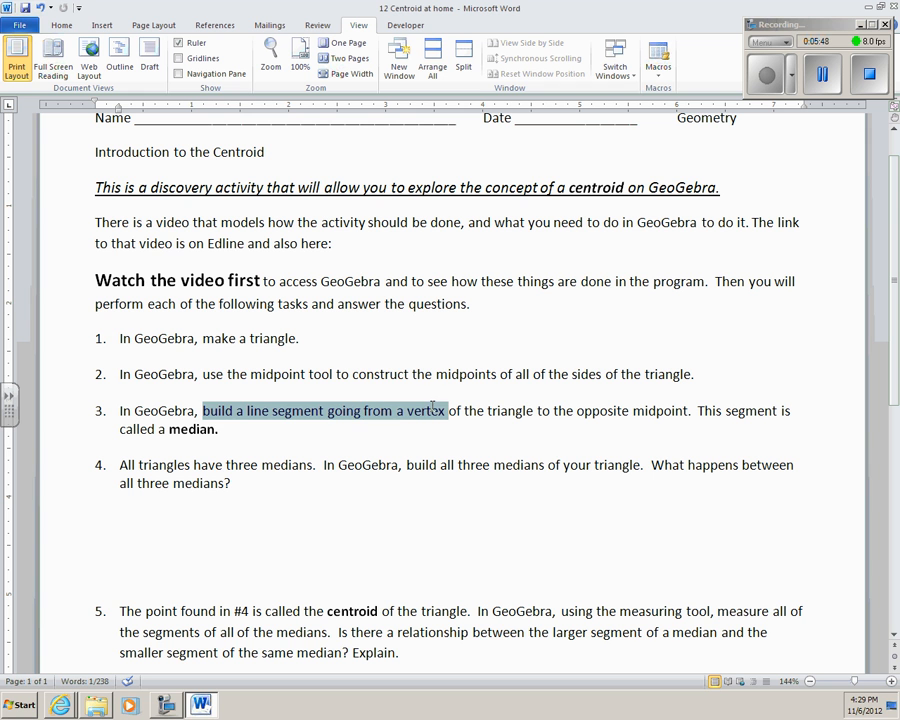
{"action": "left_click", "coordinate": [430, 443]}
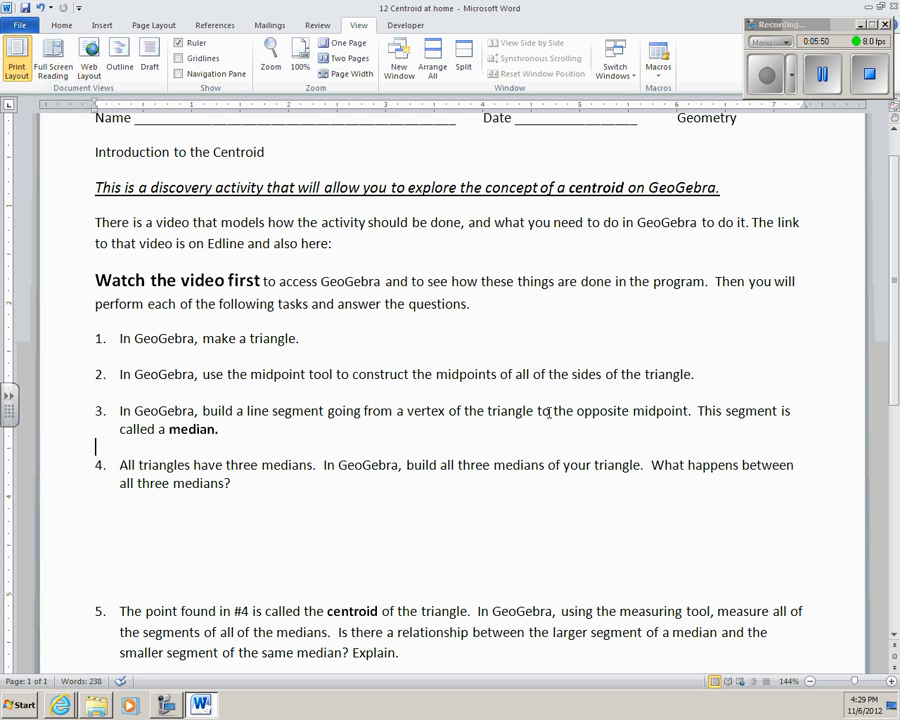
{"action": "left_click", "coordinate": [60, 705]}
{"action": "left_click", "coordinate": [70, 671]}
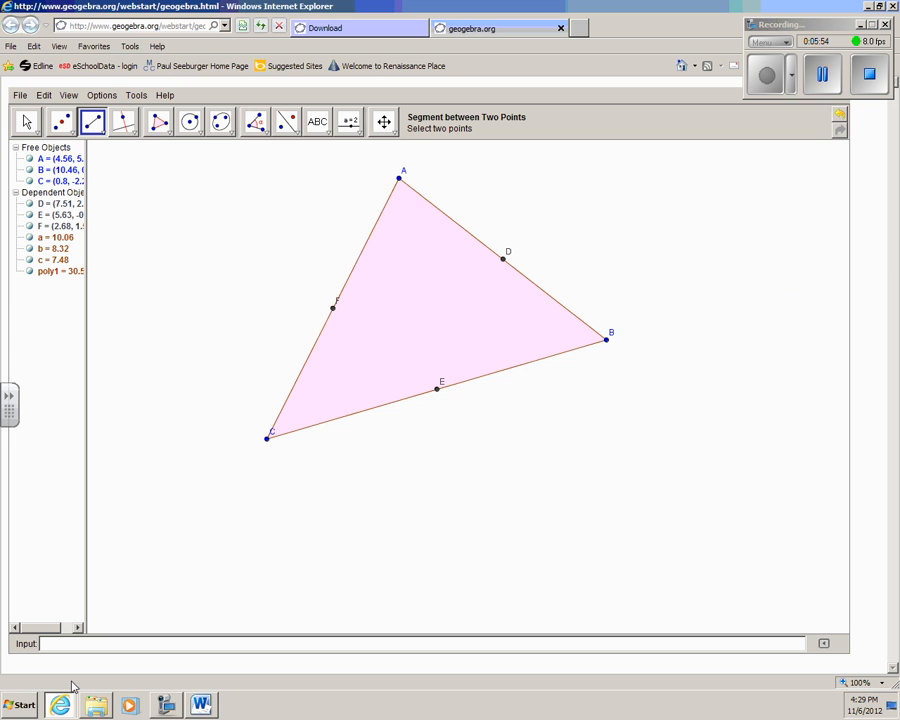
{"action": "left_click", "coordinate": [399, 178]}
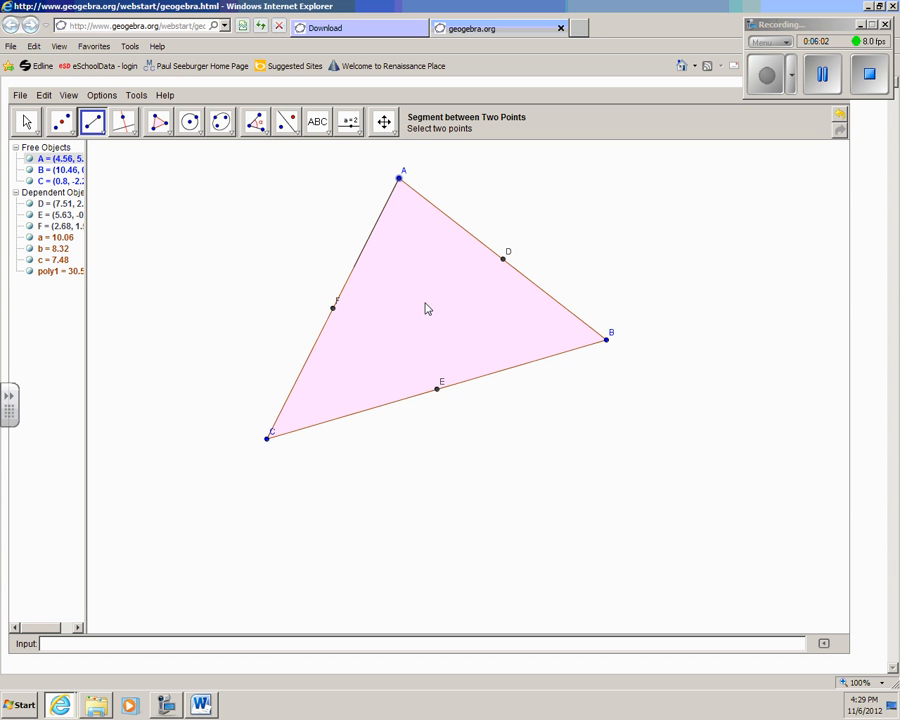
{"action": "left_click", "coordinate": [436, 388]}
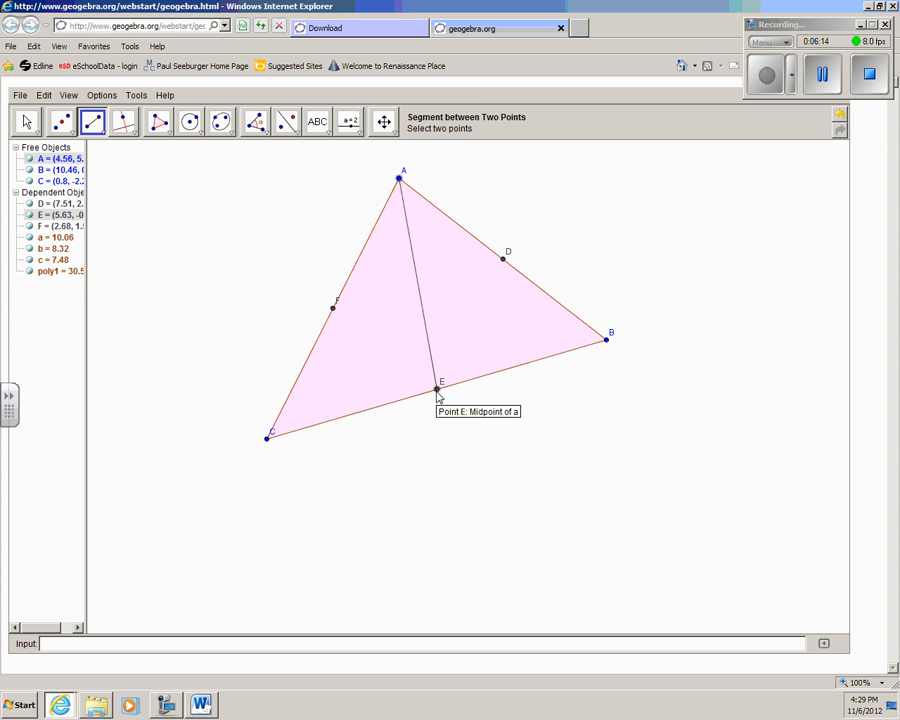
{"action": "left_click", "coordinate": [437, 391]}
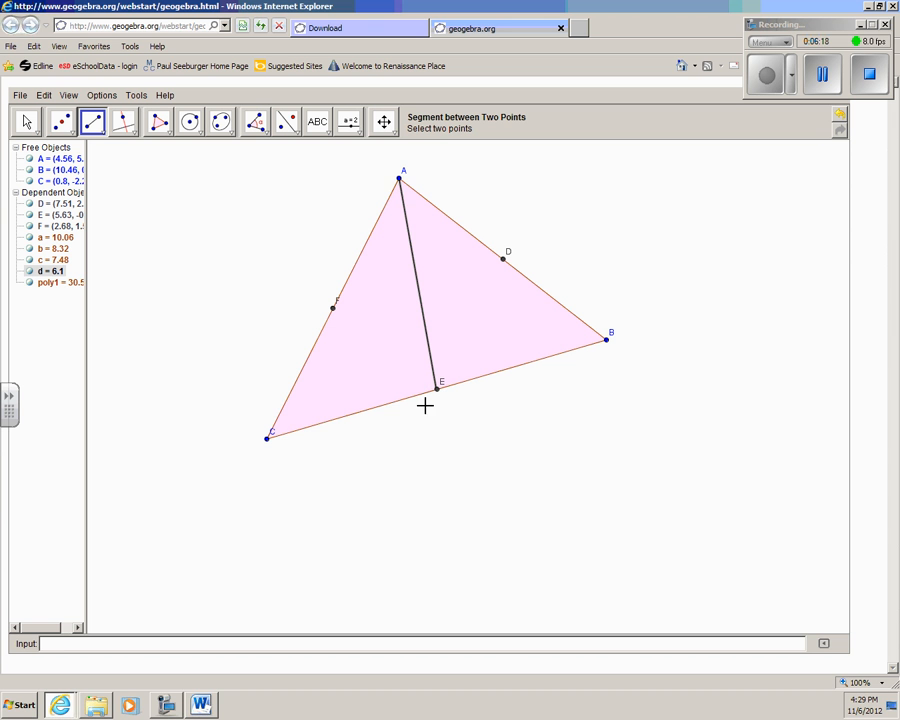
- Draw a segment from vertex A to an arbitrary point on side BC between C and E, and undo it
{"action": "left_click", "coordinate": [399, 180]}
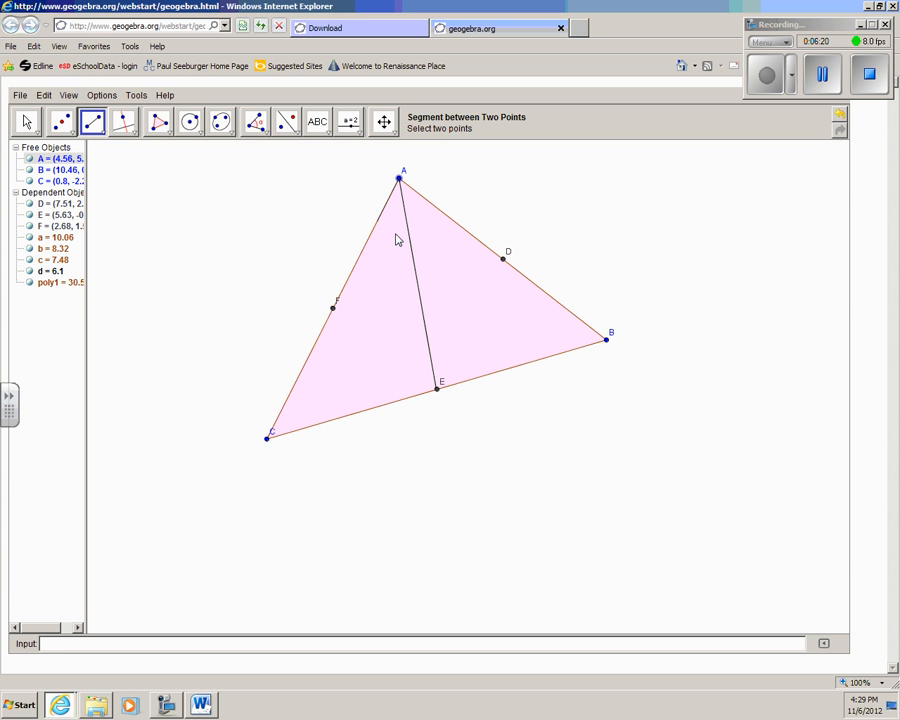
{"action": "left_click", "coordinate": [342, 418]}
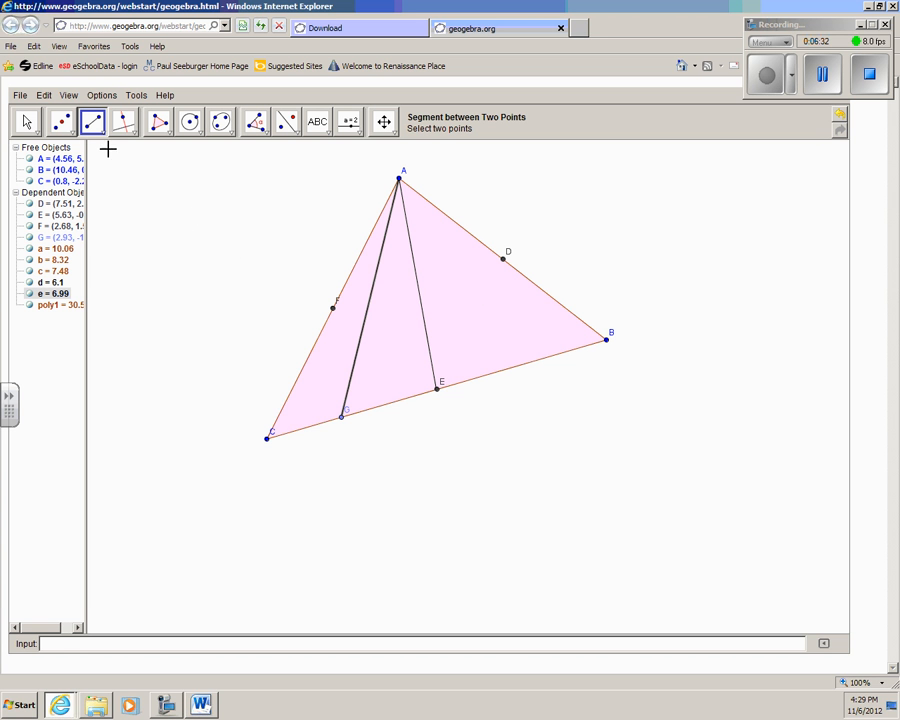
{"action": "left_click", "coordinate": [47, 97]}
{"action": "left_click", "coordinate": [52, 111]}
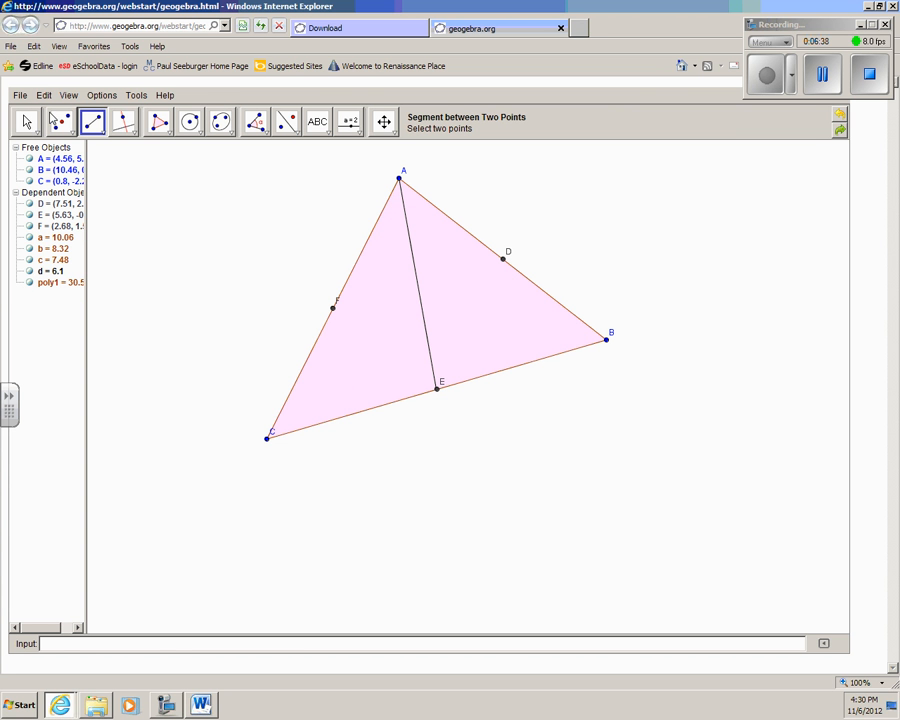
- Check worksheet task 4 in Word, then draw the median from vertex B to midpoint F in GeoGebra
{"action": "left_click", "coordinate": [201, 705]}
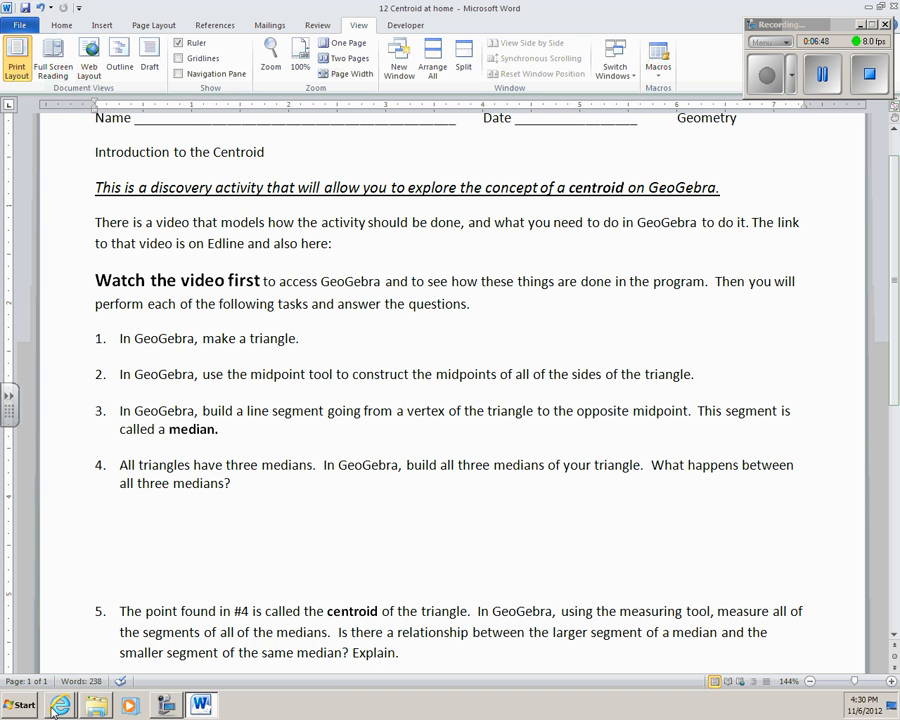
{"action": "mouse_move", "coordinate": [60, 706]}
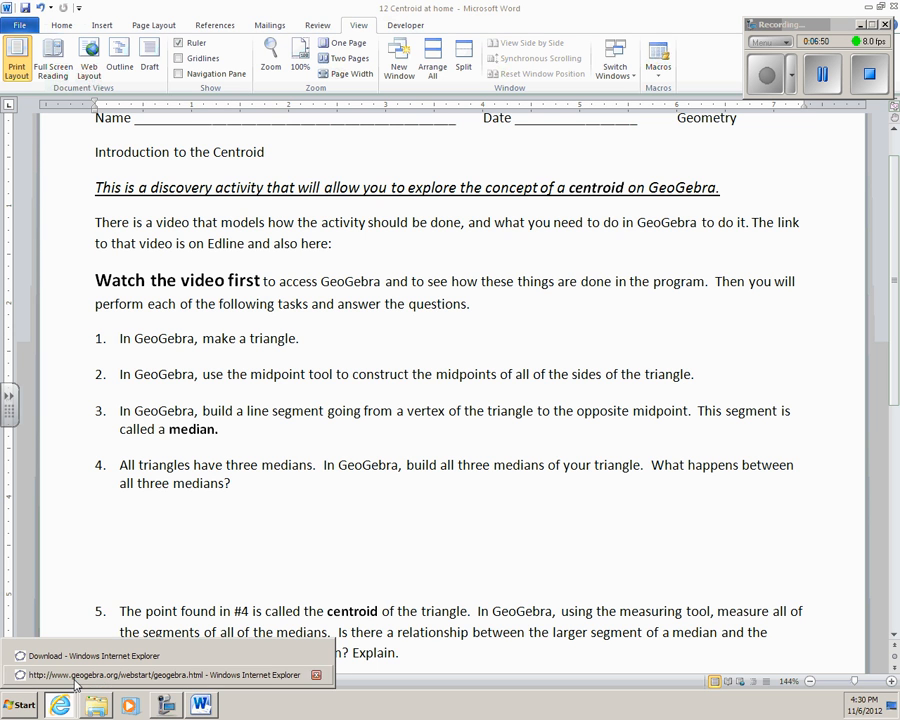
{"action": "left_click", "coordinate": [80, 674]}
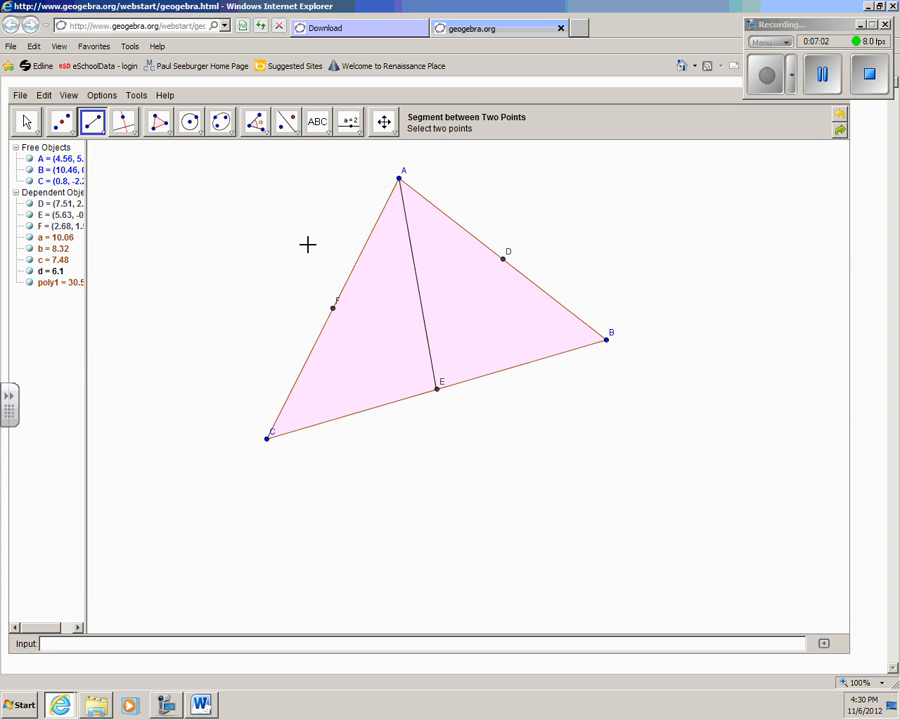
{"action": "left_click", "coordinate": [607, 342]}
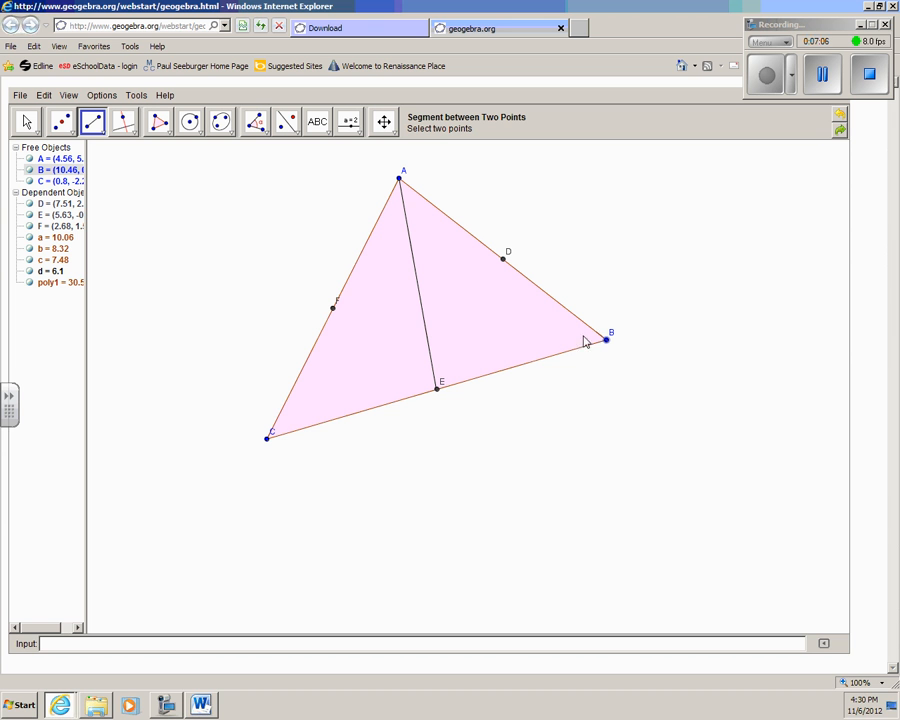
{"action": "left_click", "coordinate": [333, 310]}
- Draw a segment from vertex B to an arbitrary point on side AC between A and F, and undo it
{"action": "left_click", "coordinate": [607, 339]}
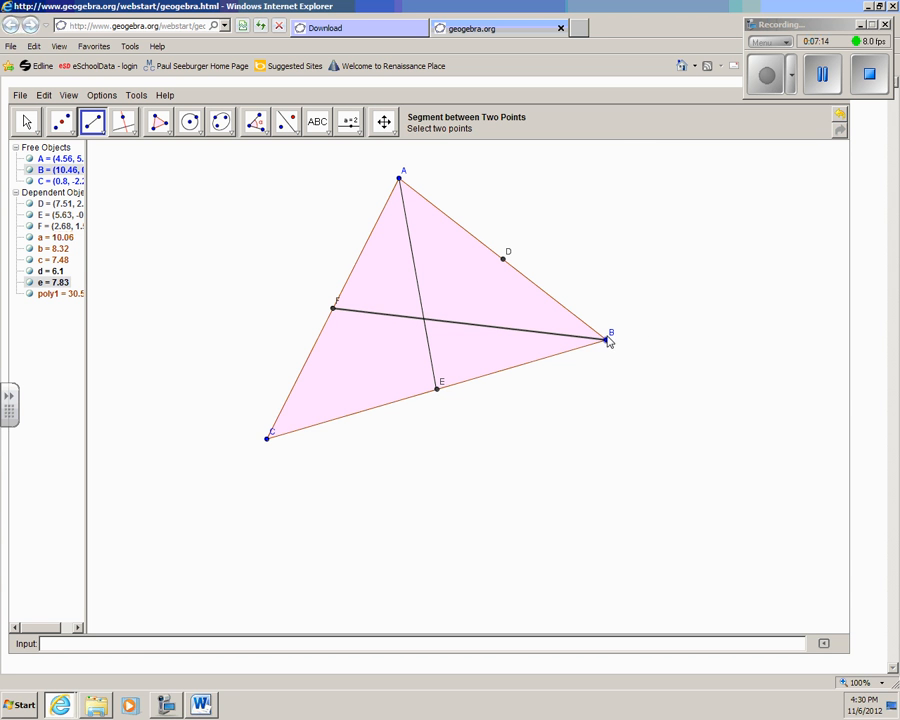
{"action": "left_click", "coordinate": [341, 291]}
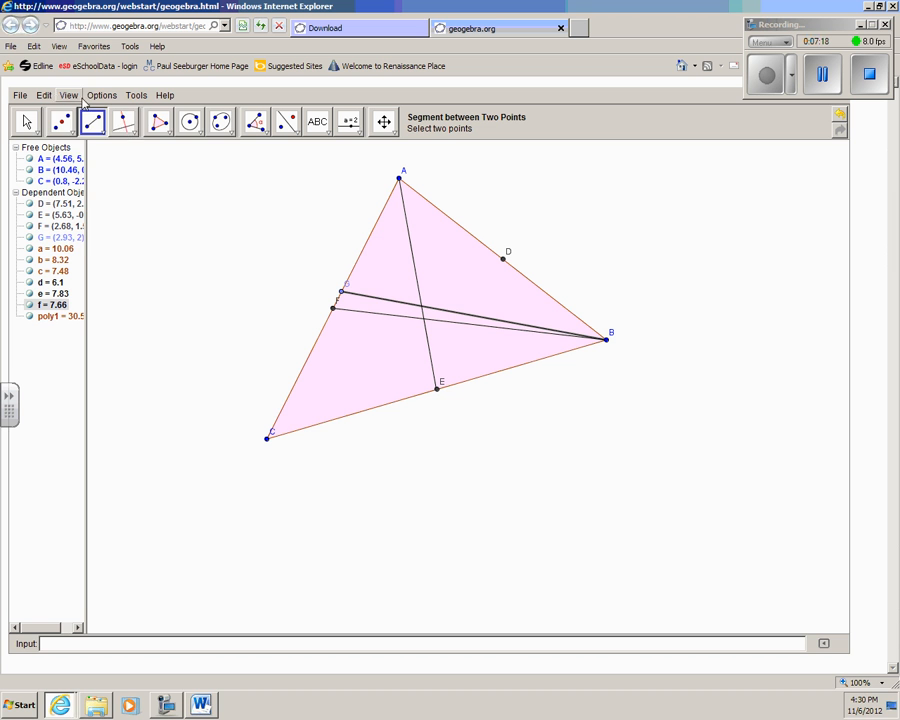
{"action": "left_click", "coordinate": [44, 95]}
{"action": "left_click", "coordinate": [52, 113]}
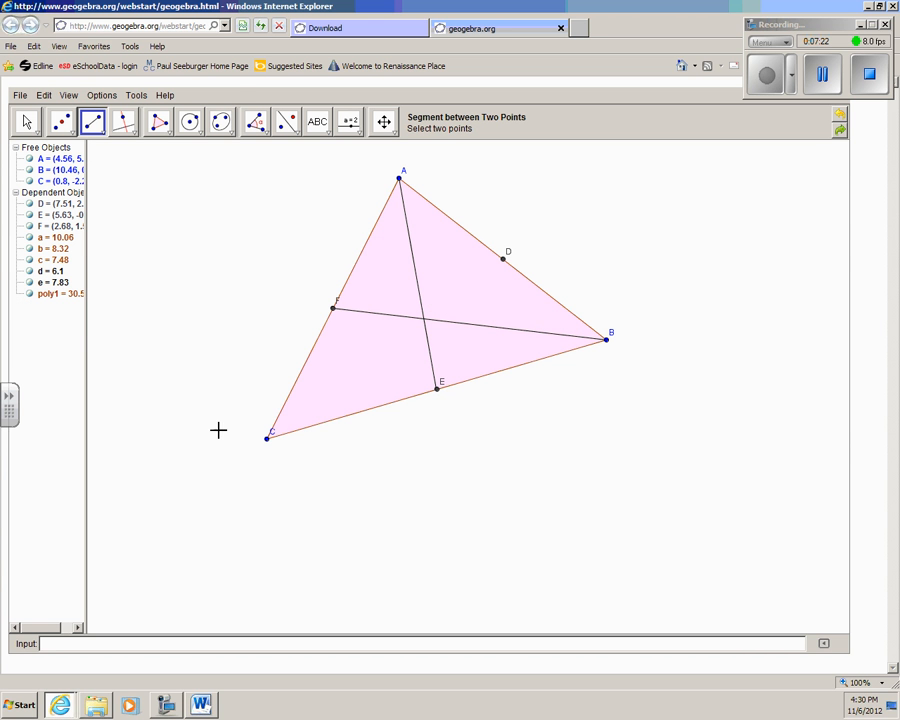
- Draw the median from vertex C to midpoint D
{"action": "left_click", "coordinate": [268, 439]}
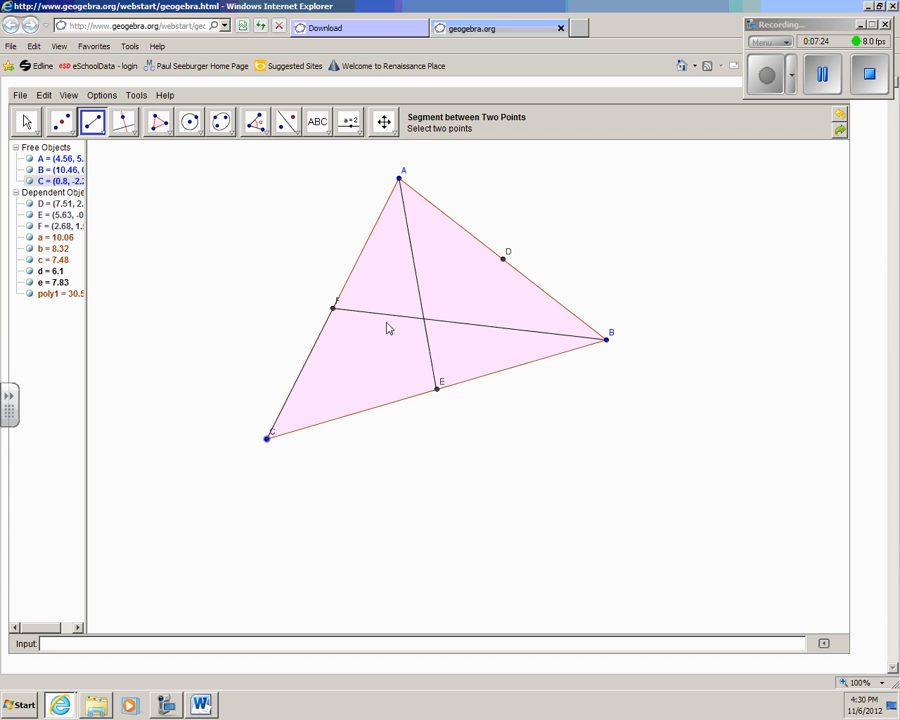
{"action": "left_click", "coordinate": [503, 261]}
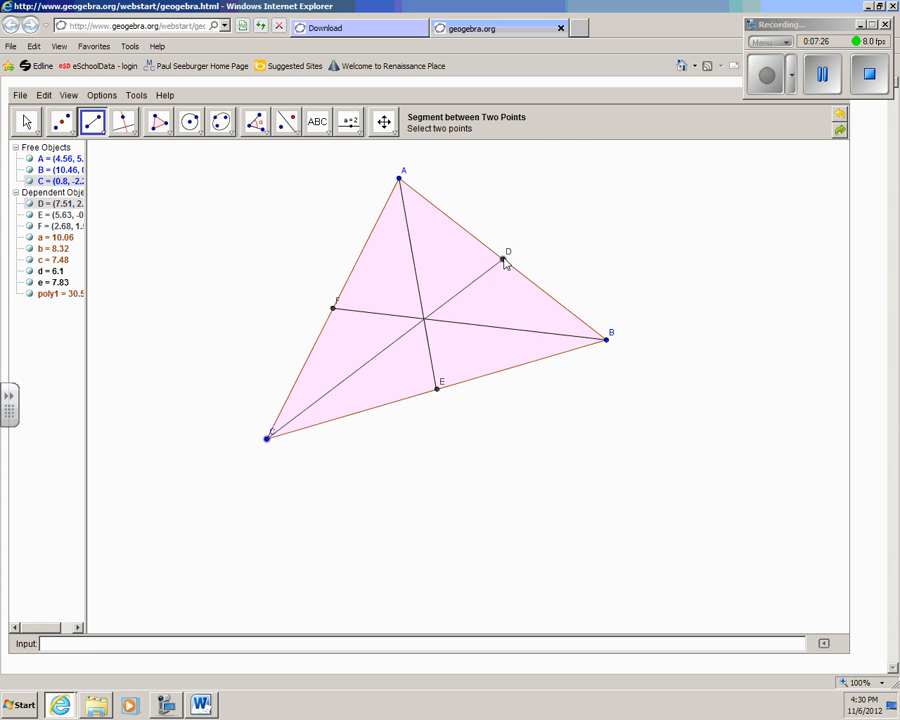
{"action": "left_click", "coordinate": [503, 260]}
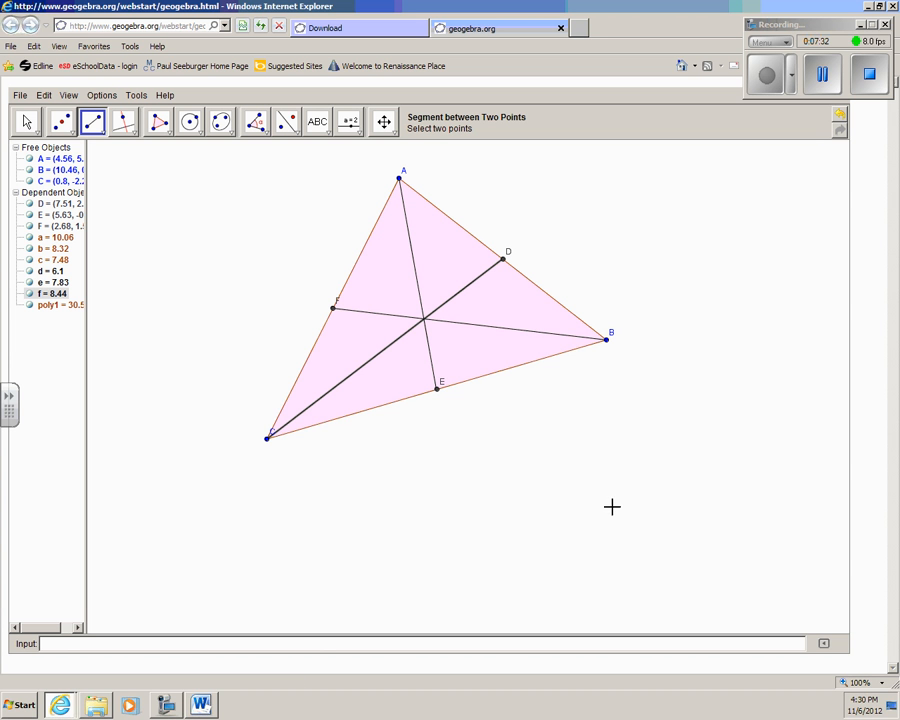
- Select the three medians one after another with the Move tool to examine how they meet
{"action": "left_click", "coordinate": [27, 121]}
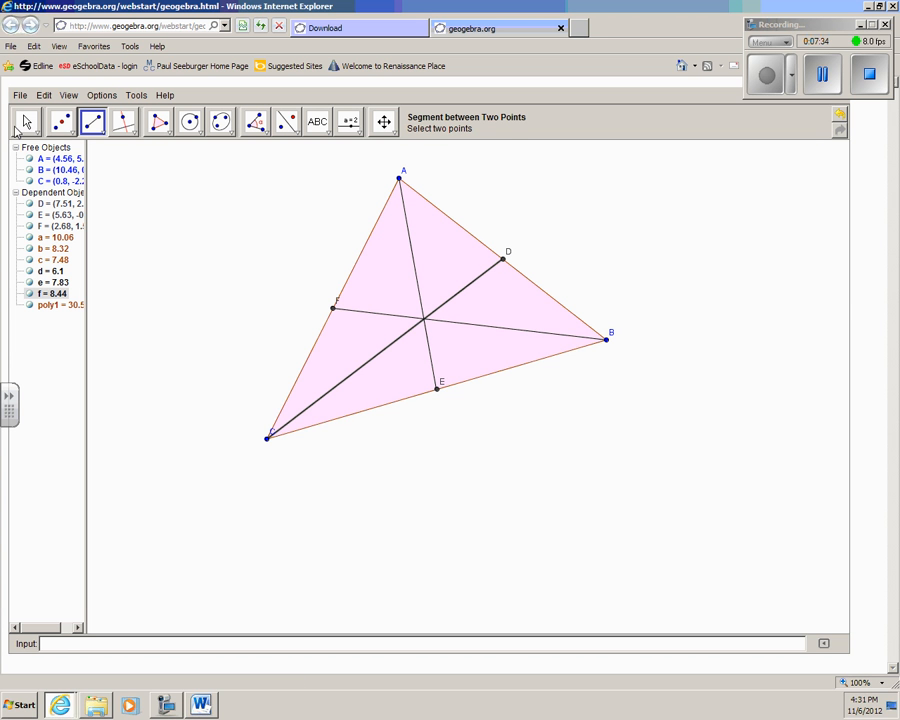
{"action": "left_click", "coordinate": [409, 238]}
{"action": "left_click", "coordinate": [386, 314]}
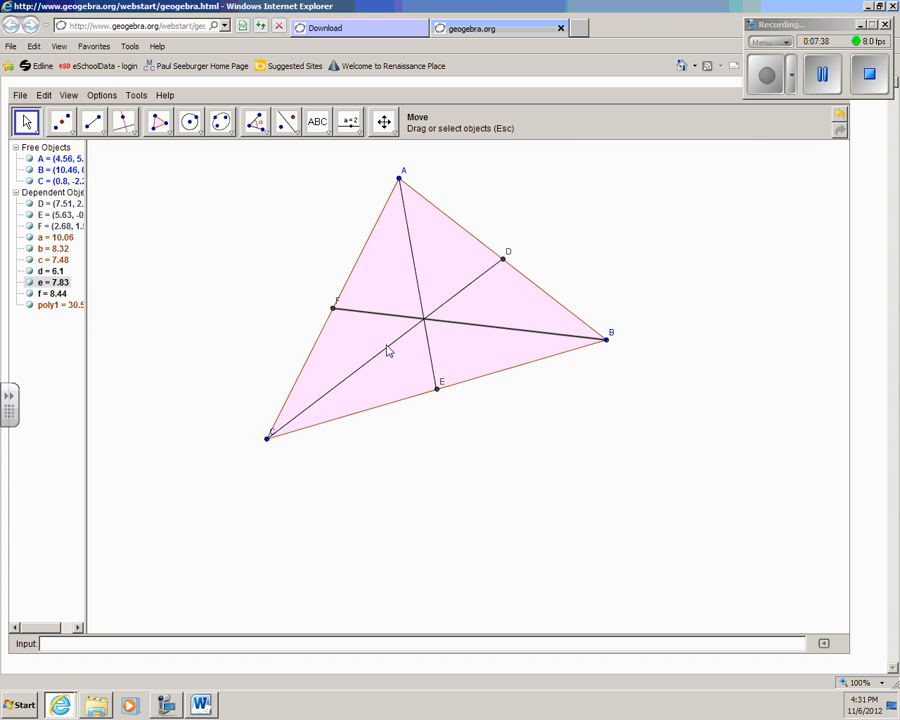
{"action": "left_click", "coordinate": [387, 347]}
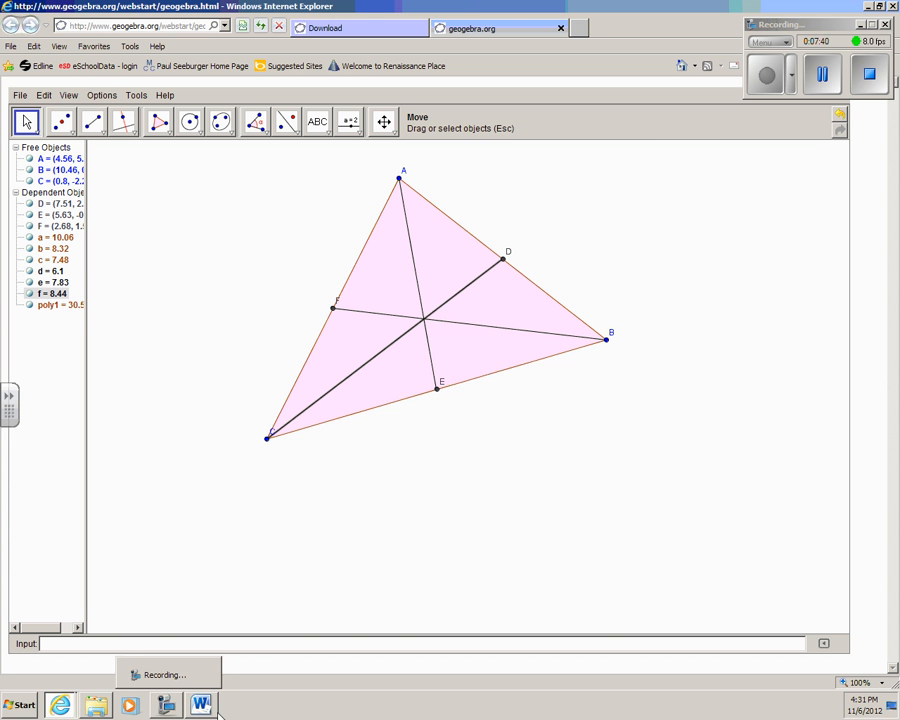
- Switch to the Word worksheet and read the question in task 4 about the medians and the tasks that follow it
{"action": "left_click", "coordinate": [212, 711]}
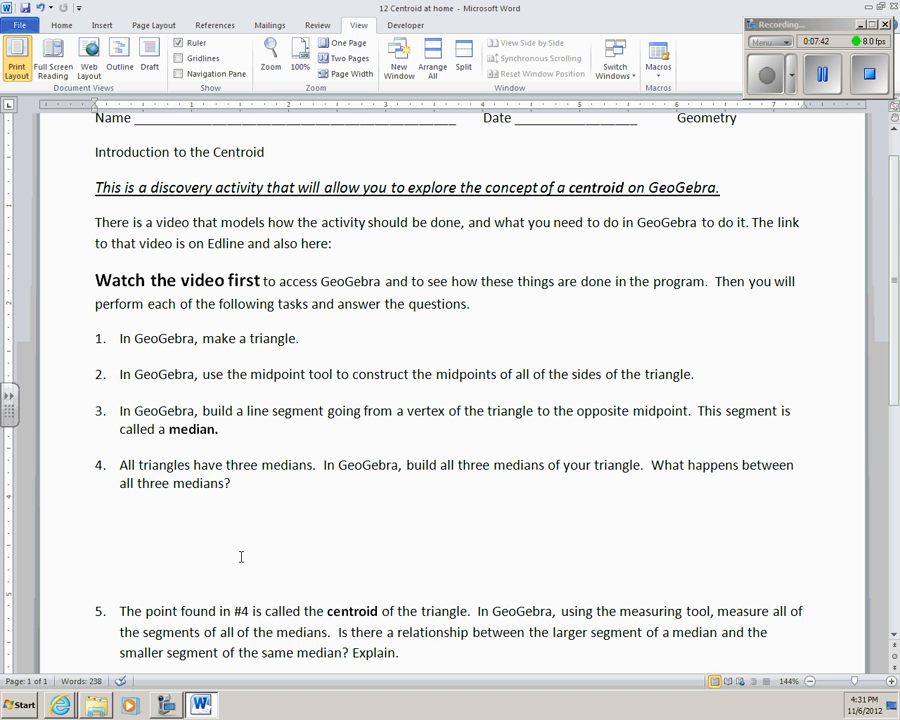
{"action": "left_click_drag", "start_coordinate": [651, 466], "coordinate": [233, 484]}
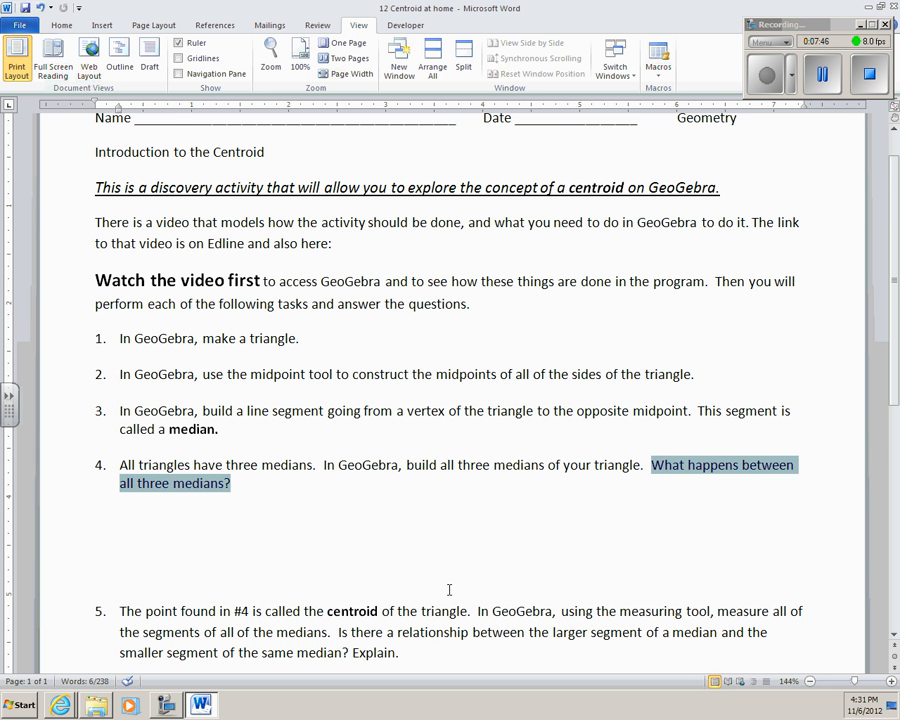
{"action": "scroll", "coordinate": [449, 590], "scroll_direction": "down", "scroll_amount": 5}
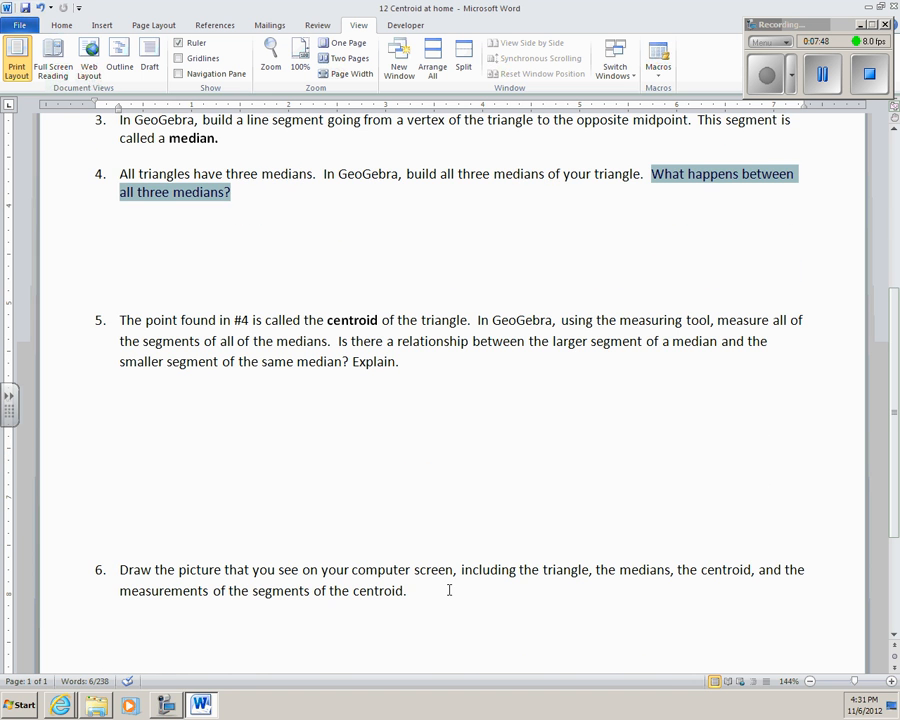
{"action": "left_click", "coordinate": [463, 515]}
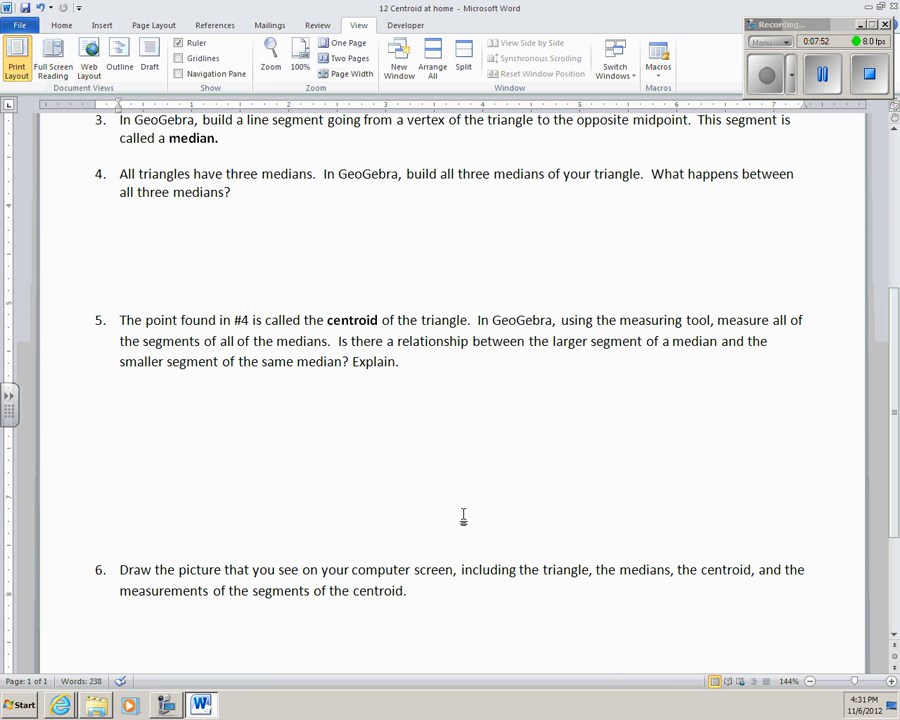
- Insert the sentence "Using GeoGebra, mark off the centroid." into task 5 after the sentence that defines the centroid
{"action": "left_click", "coordinate": [255, 192]}
{"action": "left_click", "coordinate": [476, 320]}
{"action": "type", "text": "Using "}
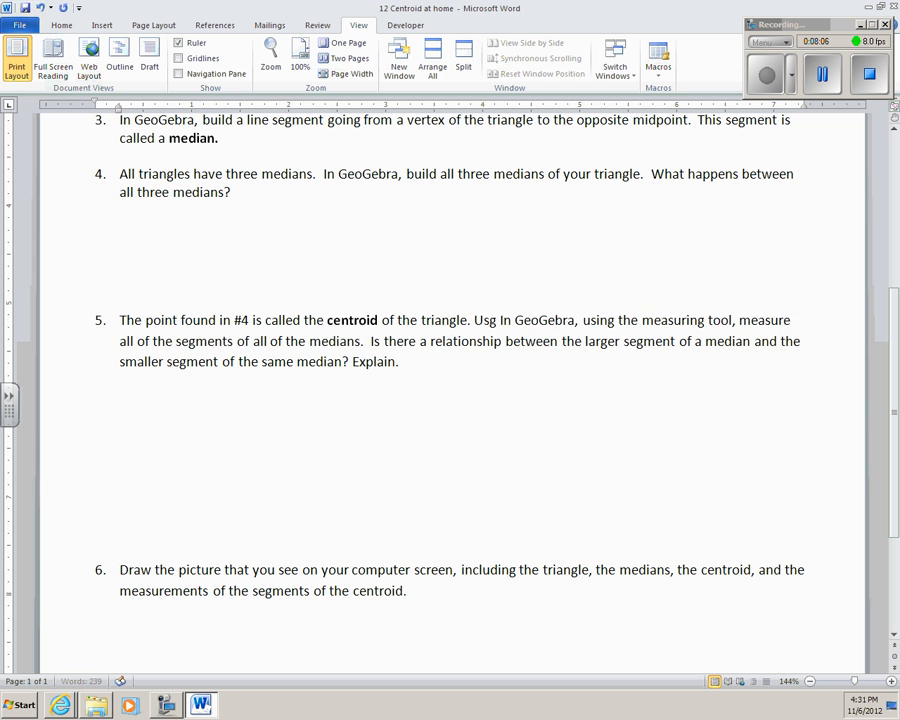
{"action": "type", "text": "GeoGebr"}
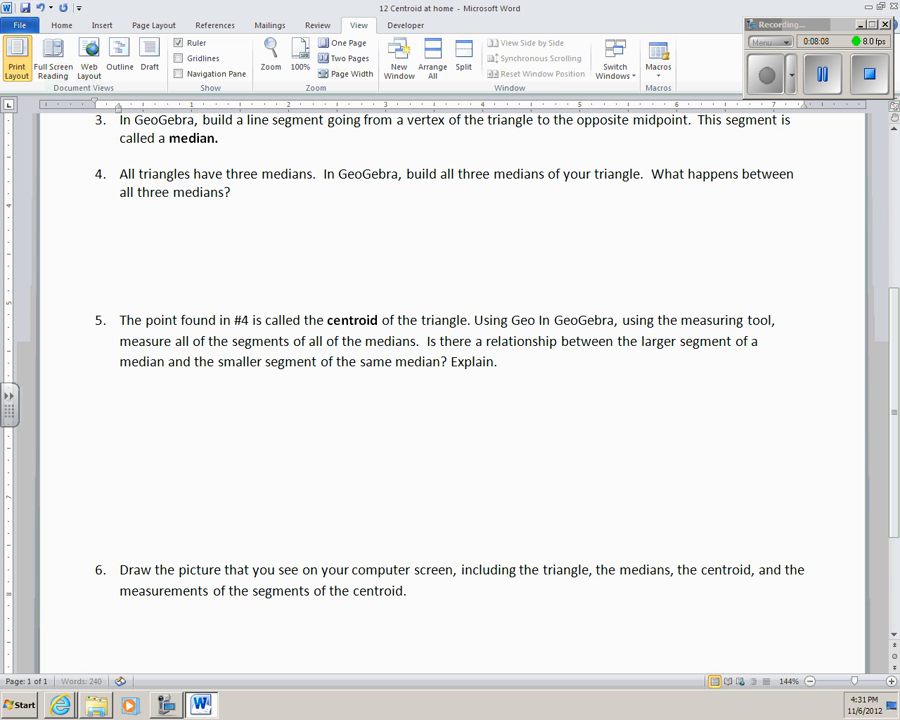
{"action": "type", "text": "a, mark off "}
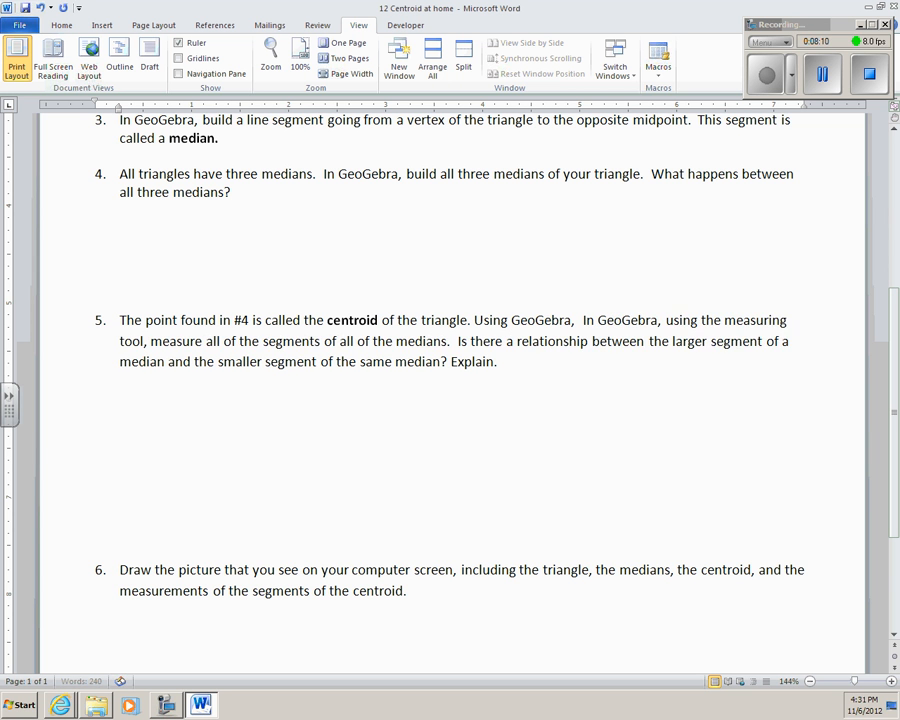
{"action": "type", "text": "the centroid "}
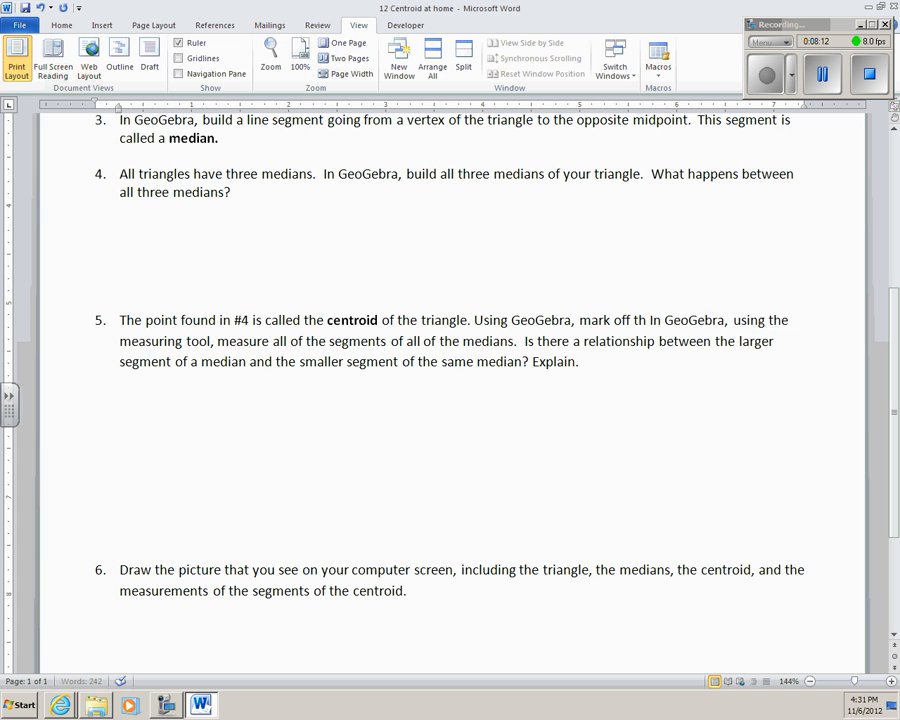
{"action": "type", "text": "."}
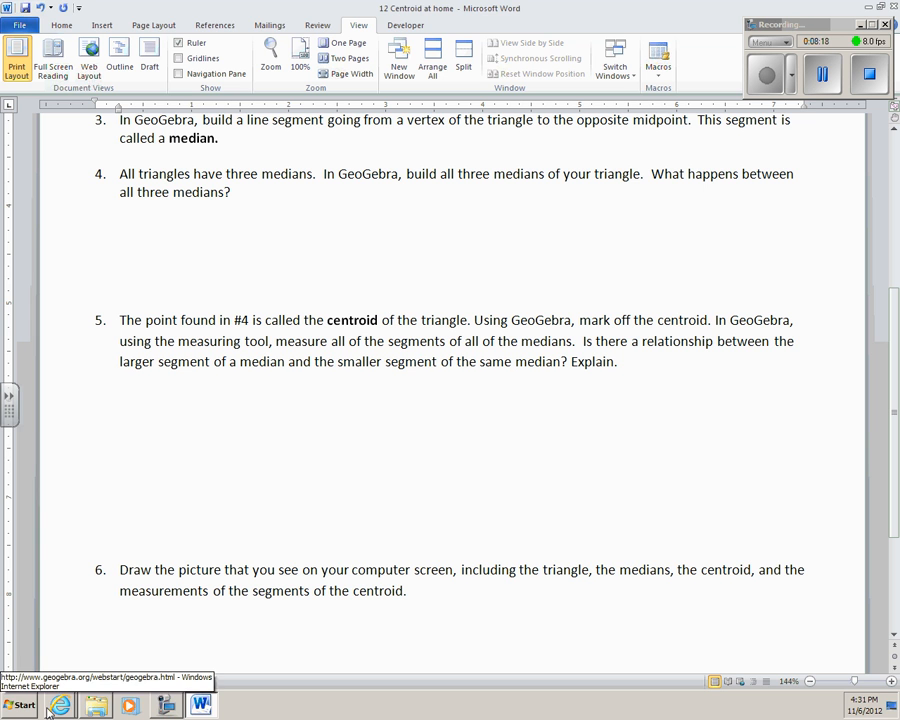
- Switch to GeoGebra and place a new point where the three medians intersect
{"action": "mouse_move", "coordinate": [60, 704]}
{"action": "left_click", "coordinate": [73, 675]}
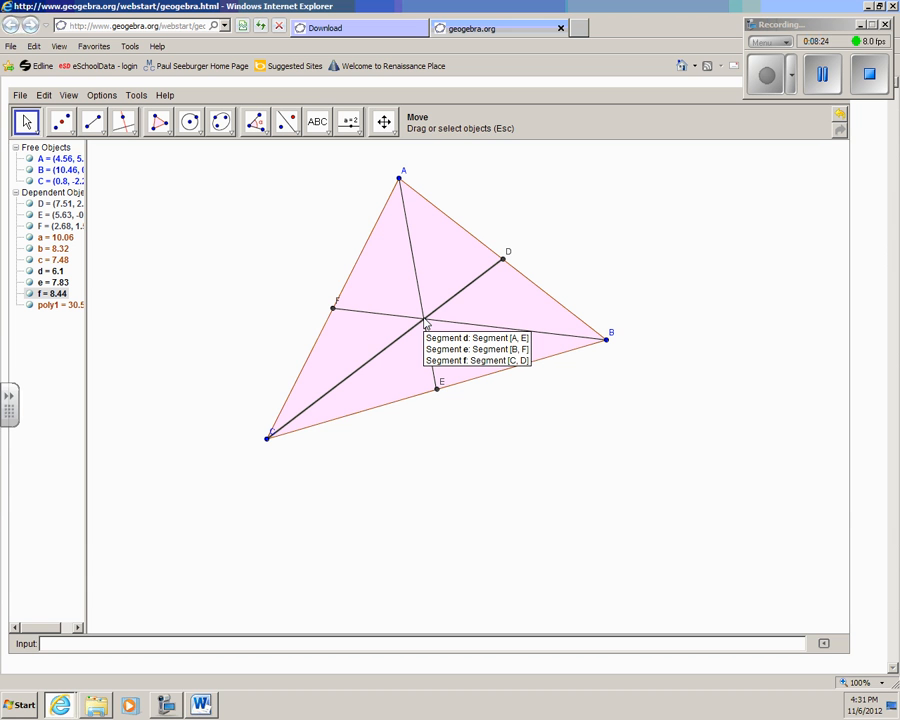
{"action": "left_click", "coordinate": [72, 133]}
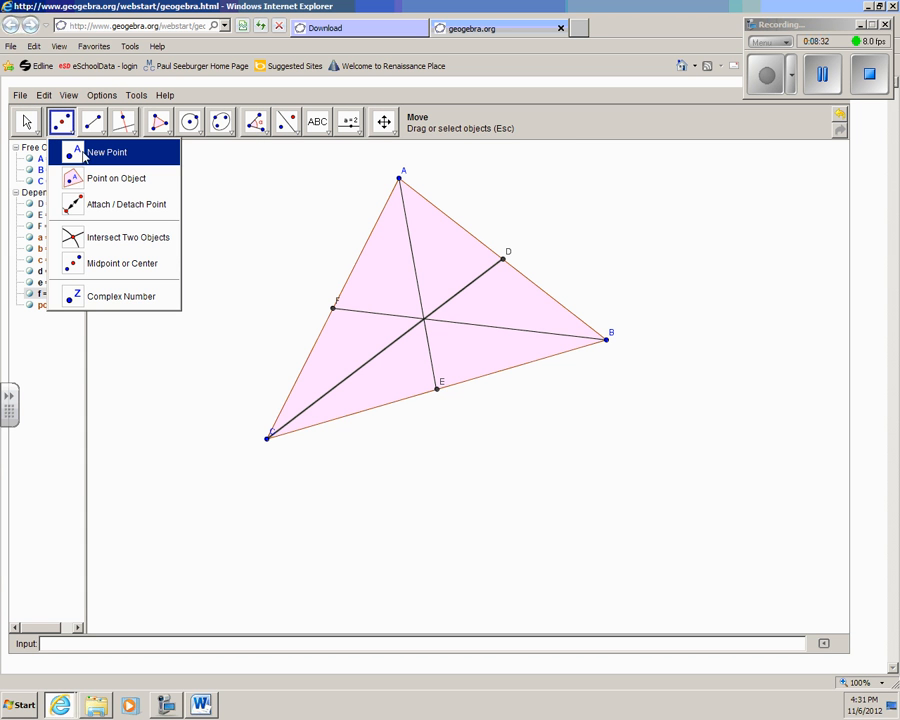
{"action": "left_click", "coordinate": [85, 154]}
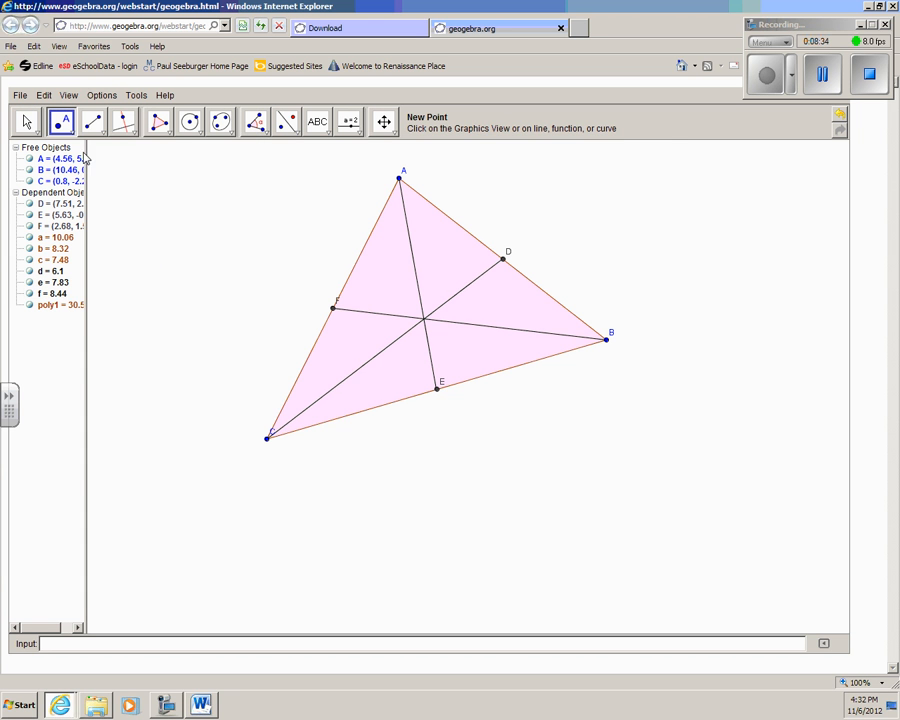
{"action": "left_click", "coordinate": [424, 318]}
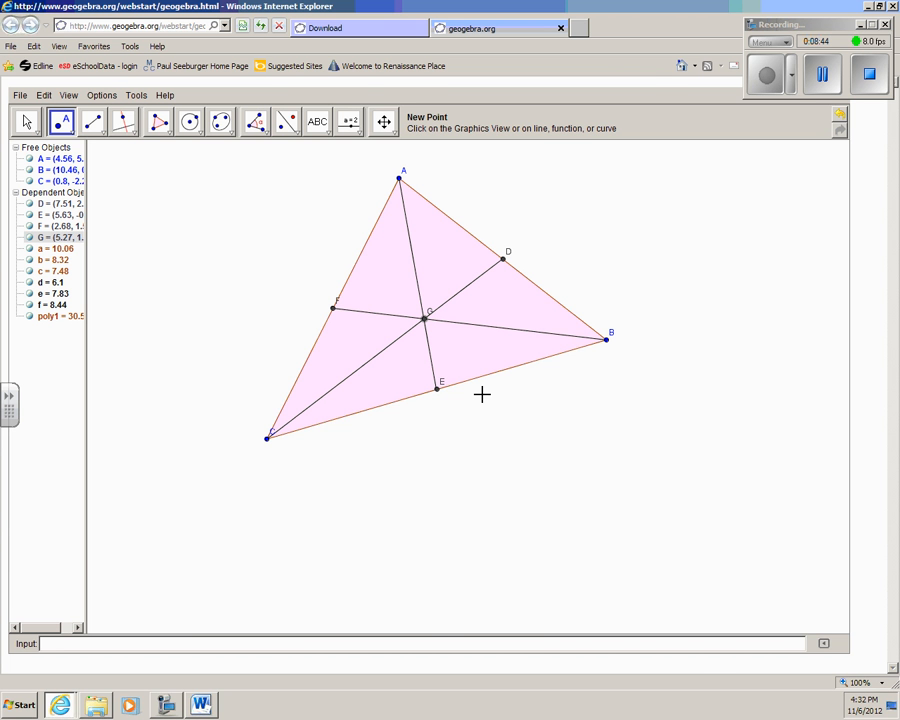
- Highlight "measuring tool" in task 5 of the Word worksheet, and measure the distance from vertex A to centroid G in GeoGebra
{"action": "key", "text": "alt+Tab"}
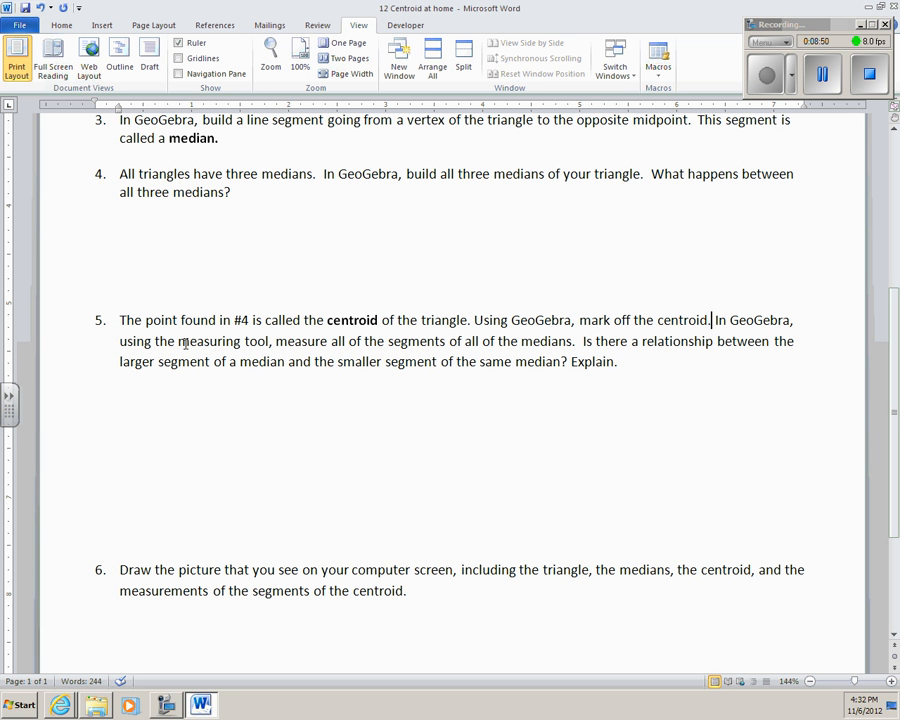
{"action": "left_click_drag", "start_coordinate": [178, 341], "coordinate": [268, 341]}
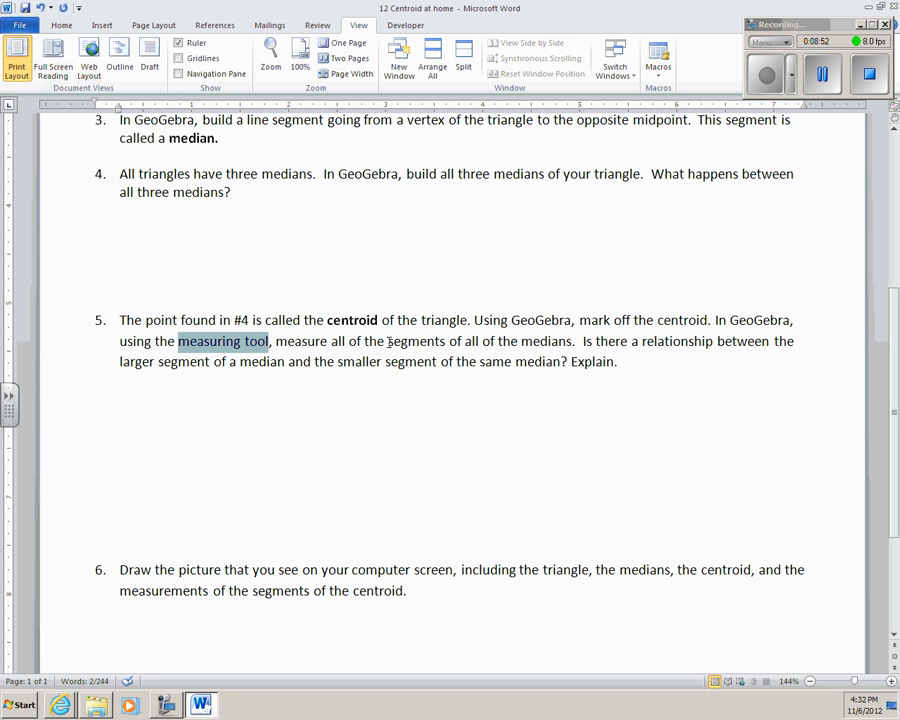
{"action": "left_click", "coordinate": [60, 705]}
{"action": "left_click", "coordinate": [76, 678]}
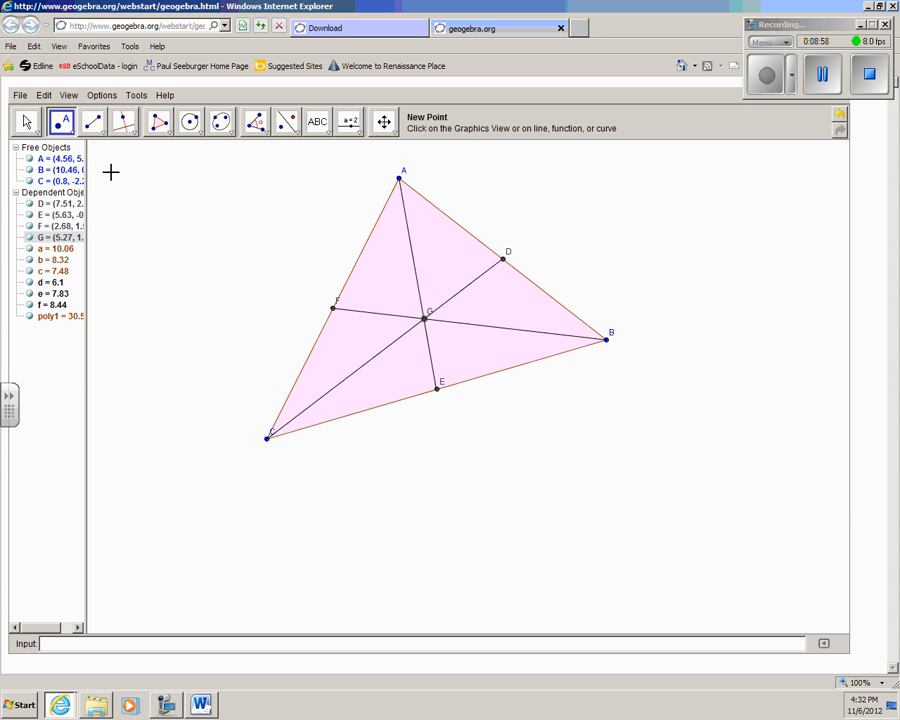
{"action": "left_click", "coordinate": [136, 98]}
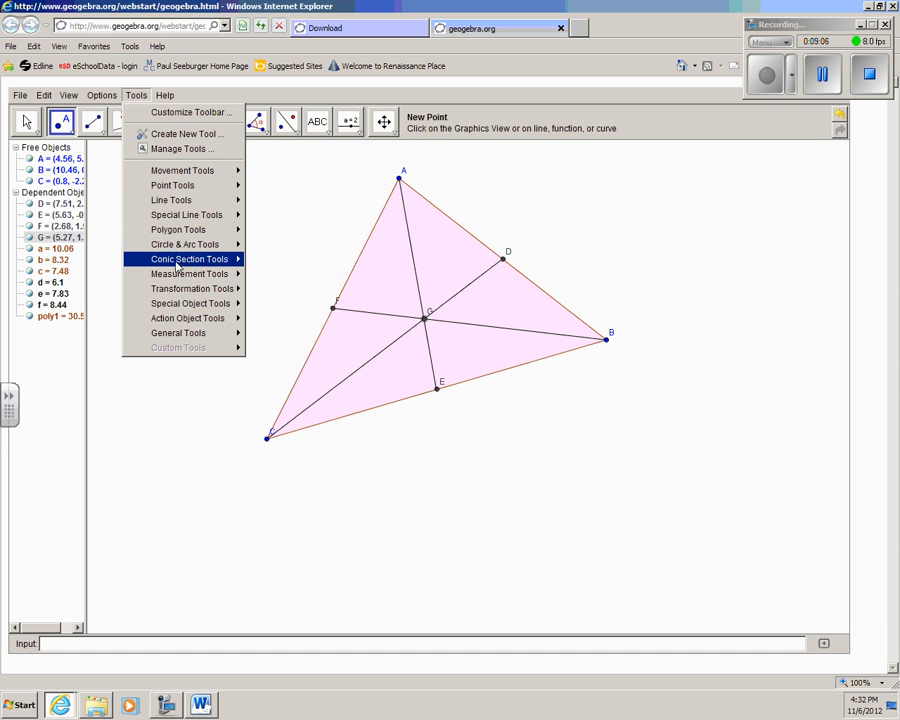
{"action": "mouse_move", "coordinate": [174, 280]}
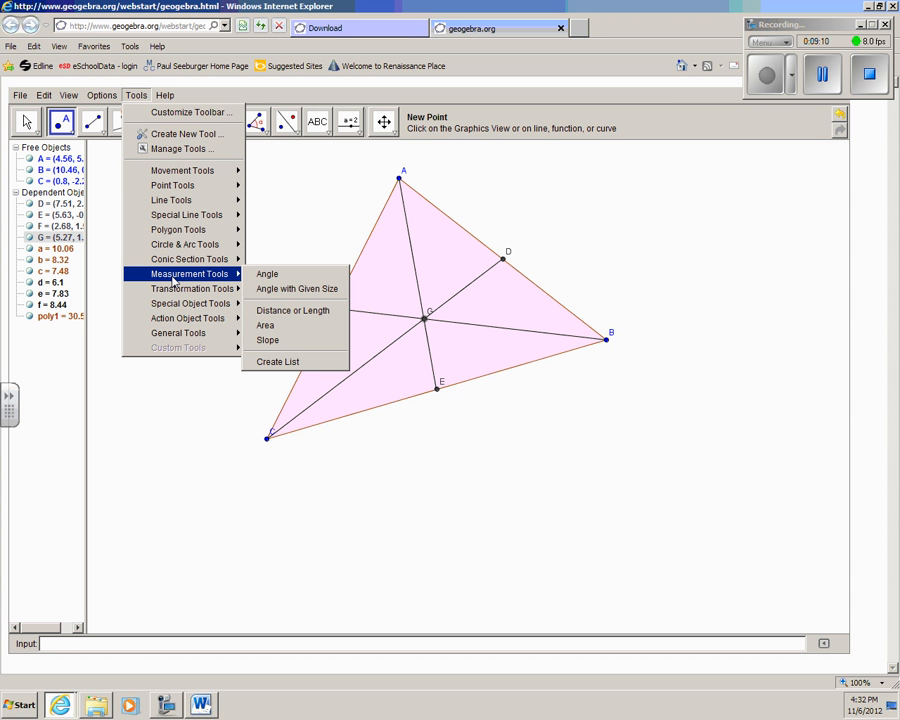
{"action": "left_click", "coordinate": [292, 311]}
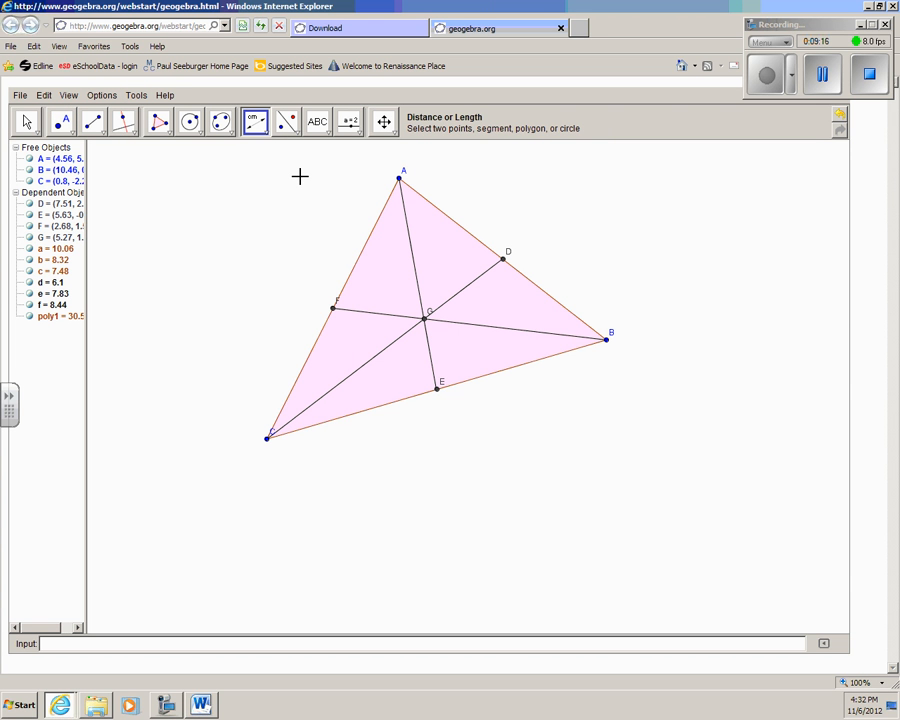
{"action": "left_click", "coordinate": [399, 181]}
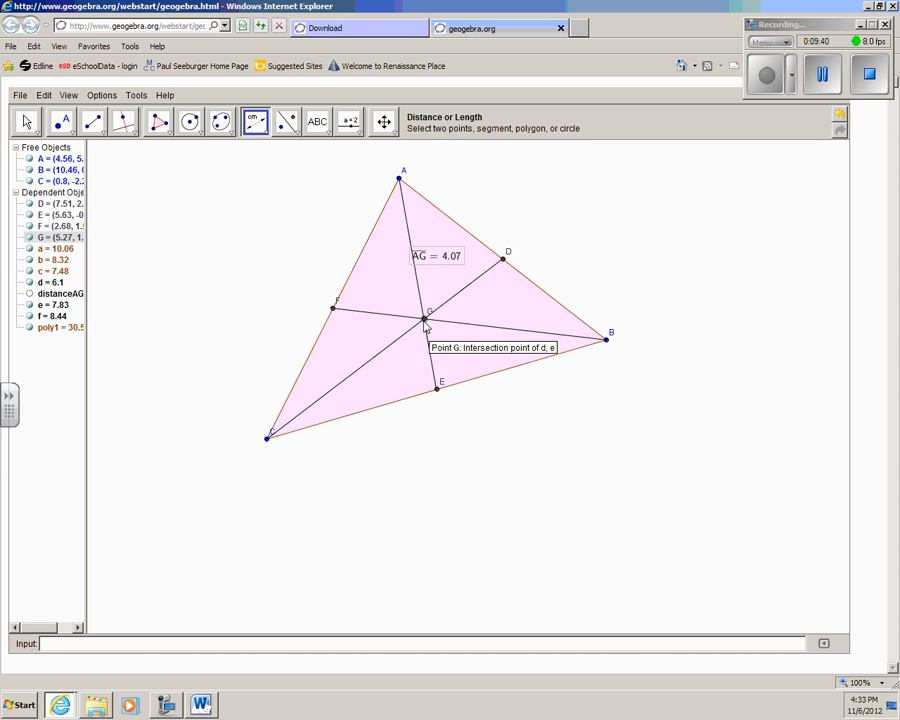
- Highlight "all of the segments of all of the medians" in the Word worksheet, and measure the distance from G to E in GeoGebra
{"action": "key", "text": "alt+Tab"}
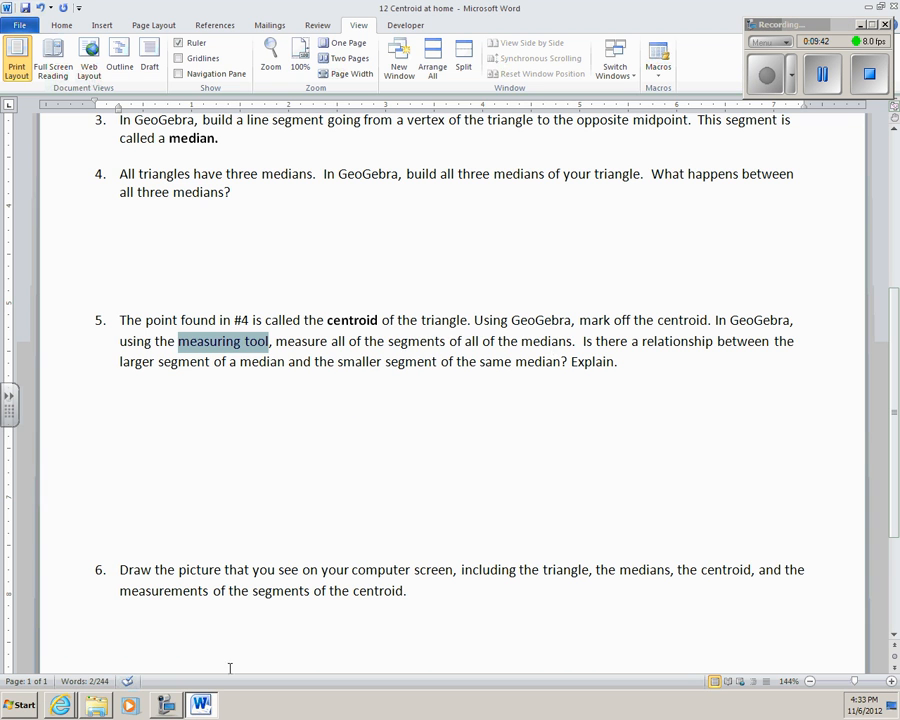
{"action": "left_click_drag", "start_coordinate": [333, 341], "coordinate": [569, 342]}
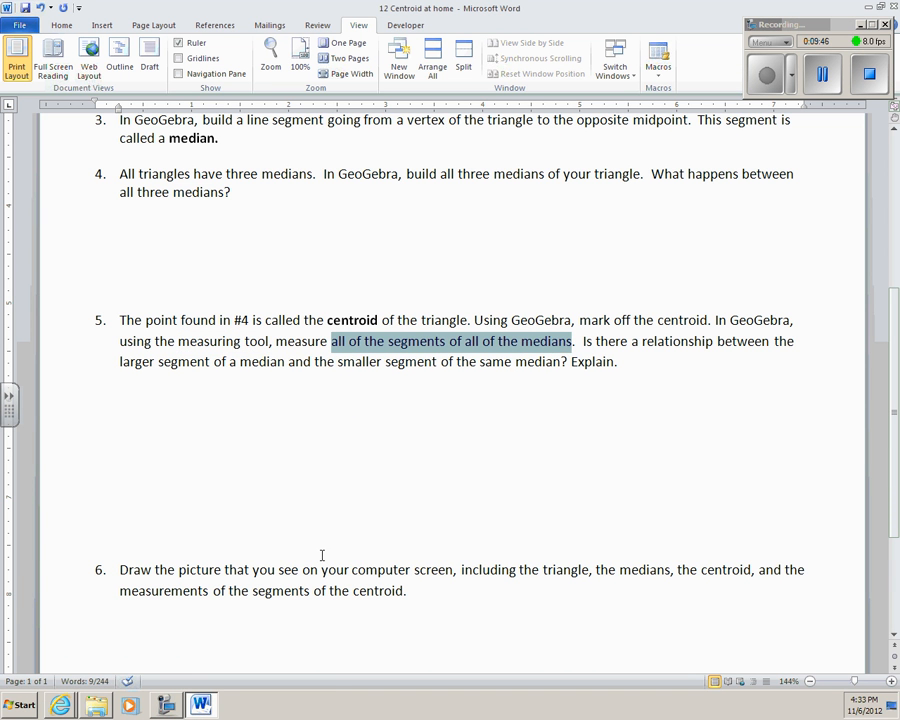
{"action": "left_click", "coordinate": [60, 705]}
{"action": "left_click", "coordinate": [120, 672]}
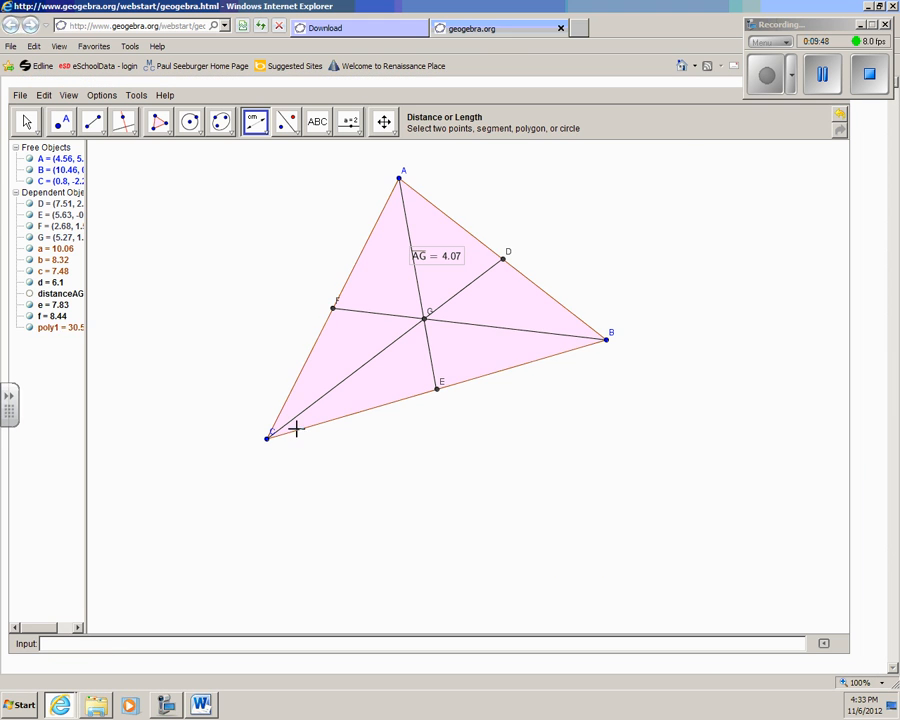
{"action": "left_click", "coordinate": [424, 320]}
{"action": "left_click", "coordinate": [437, 388]}
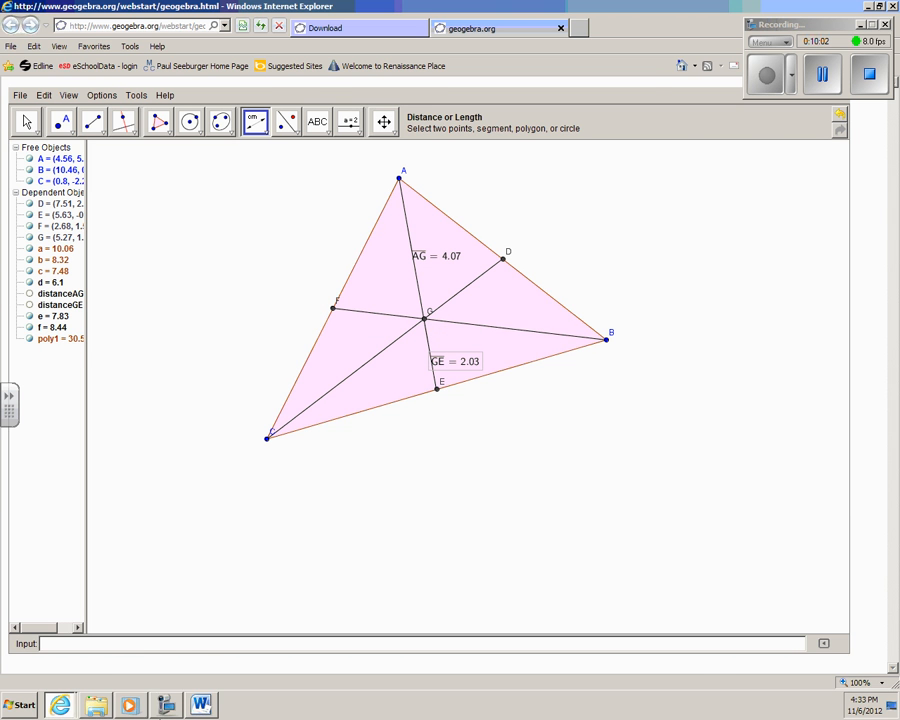
- Switch to the Word worksheet and highlight task 5's question about the relationship between a median's larger and smaller segments
{"action": "left_click", "coordinate": [200, 705]}
{"action": "left_click", "coordinate": [668, 399]}
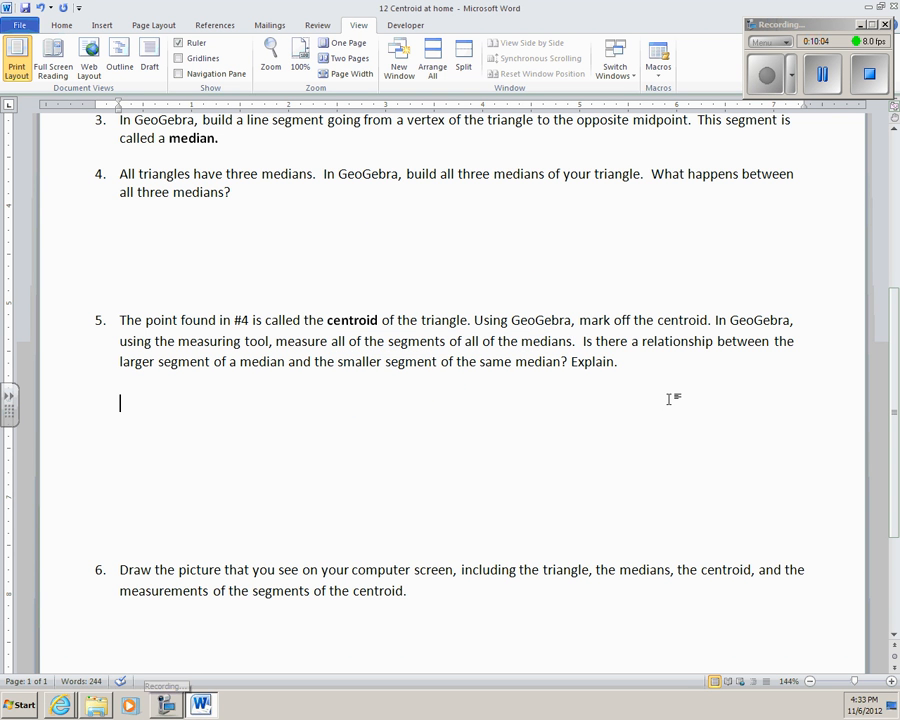
{"action": "left_click_drag", "start_coordinate": [582, 341], "coordinate": [634, 368]}
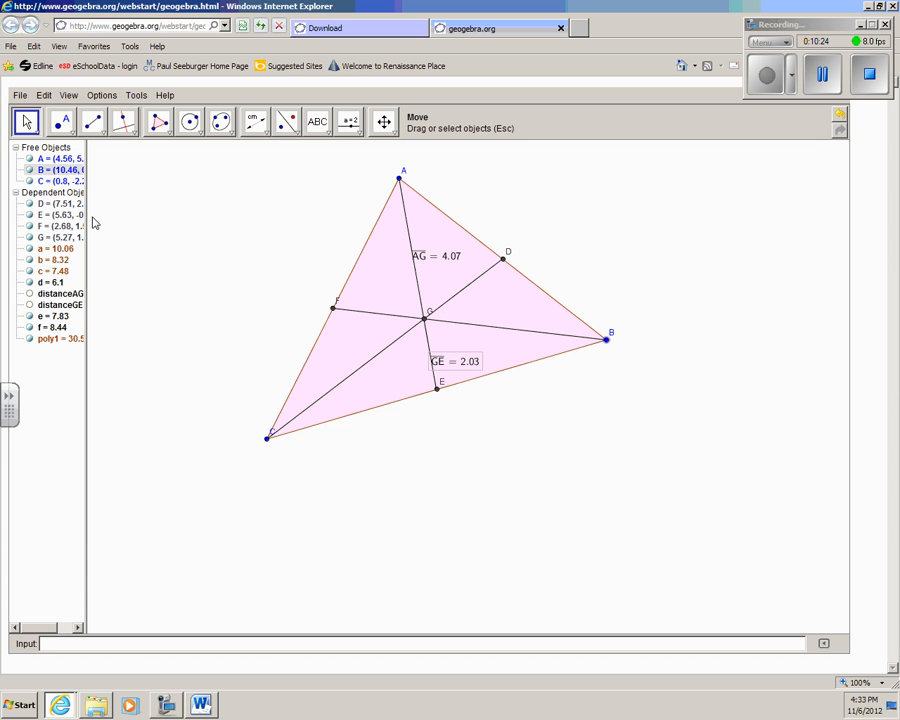
- In GeoGebra, move vertex C well below its current place to stretch the triangle and compare segments AG and GE
{"action": "left_click_drag", "start_coordinate": [267, 437], "coordinate": [290, 602]}
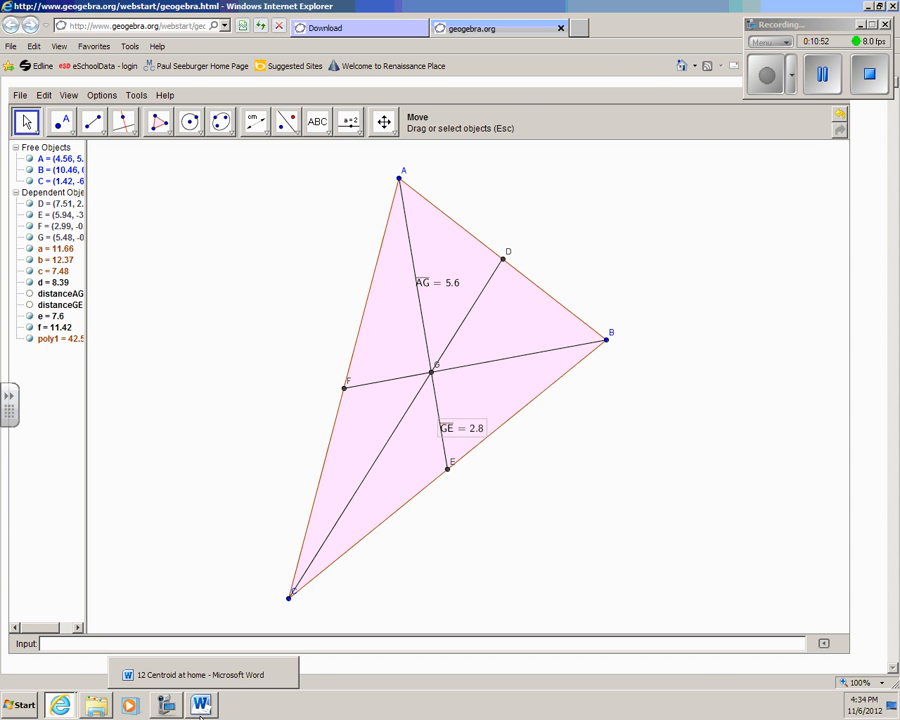
- Read task 6 about drawing the triangle with its medians and measurements in the Word worksheet, and return to GeoGebra
{"action": "left_click", "coordinate": [201, 705]}
{"action": "scroll", "coordinate": [360, 568], "scroll_direction": "down", "scroll_amount": 3}
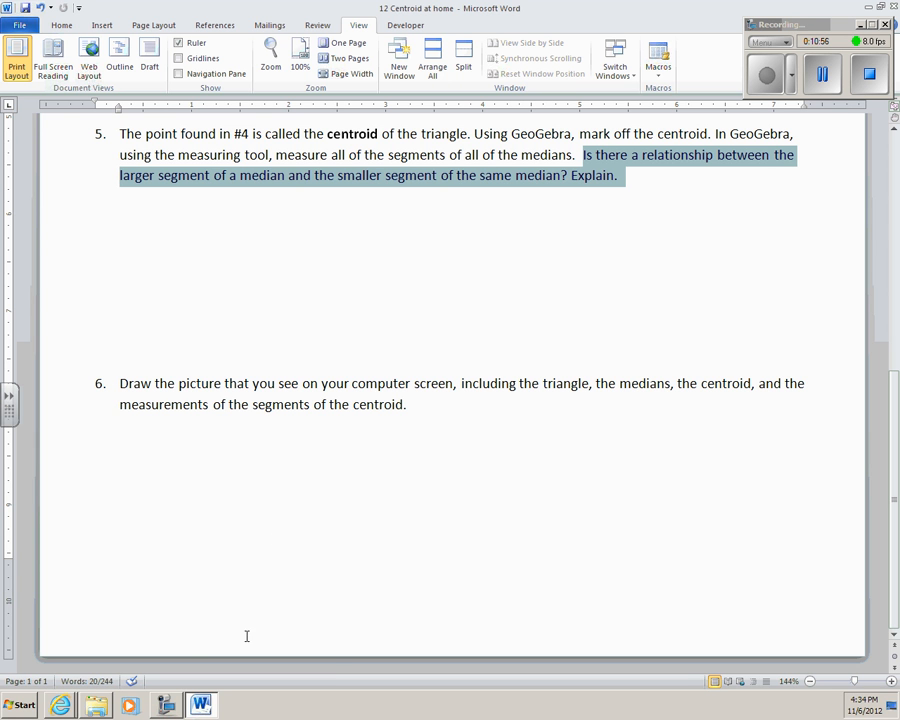
{"action": "mouse_move", "coordinate": [60, 707]}
{"action": "left_click", "coordinate": [95, 672]}
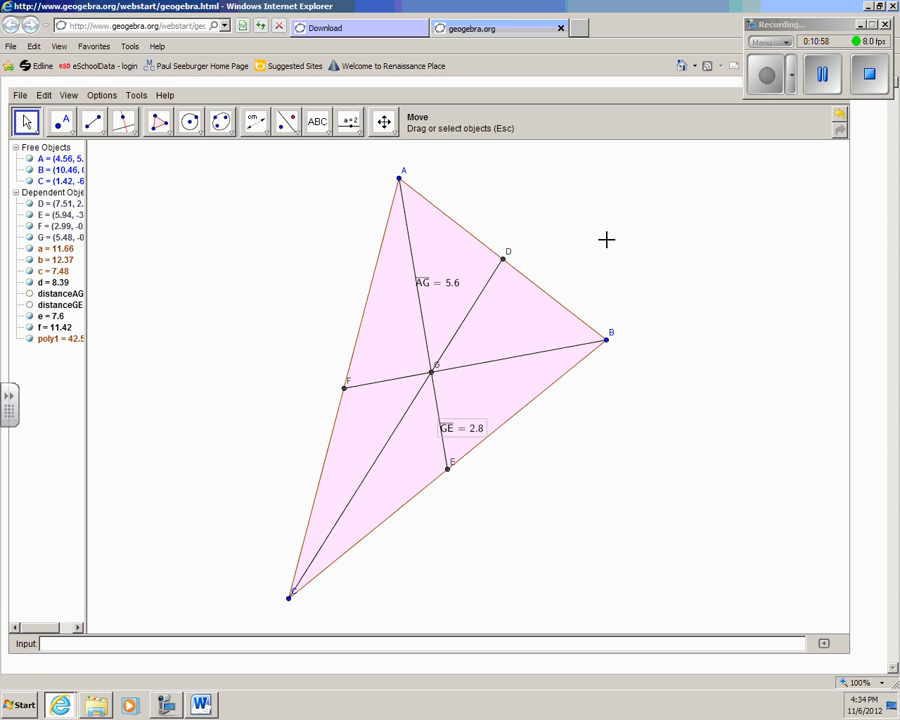